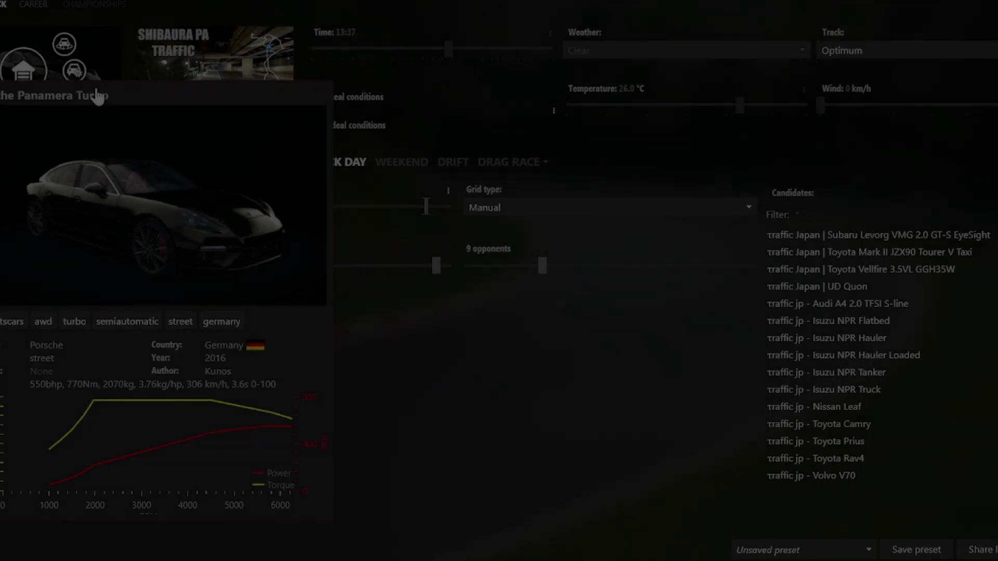
- Open the Porsche Panamera Turbo in the Custom Showroom
mouse_move(24, 78)
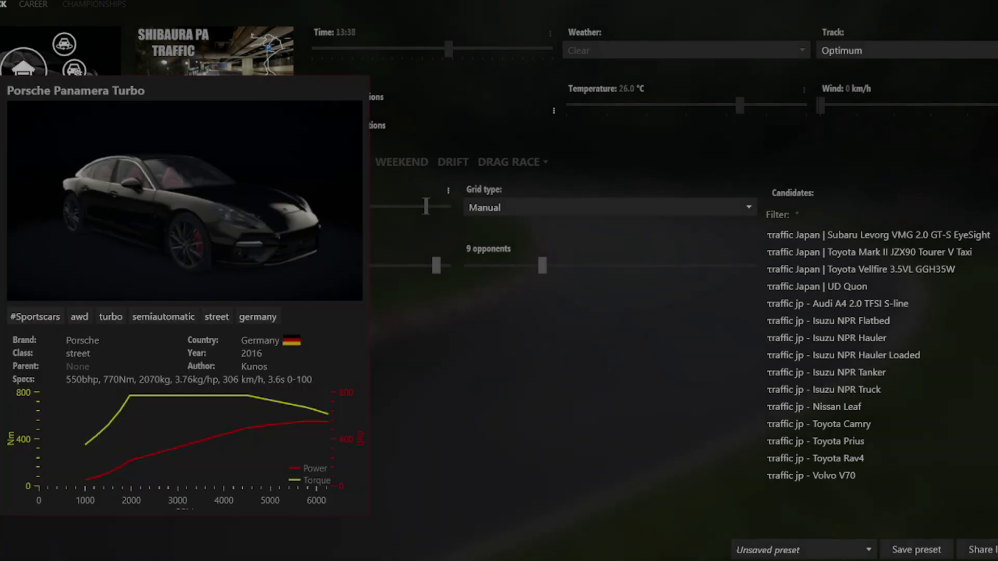
right_click(14, 66)
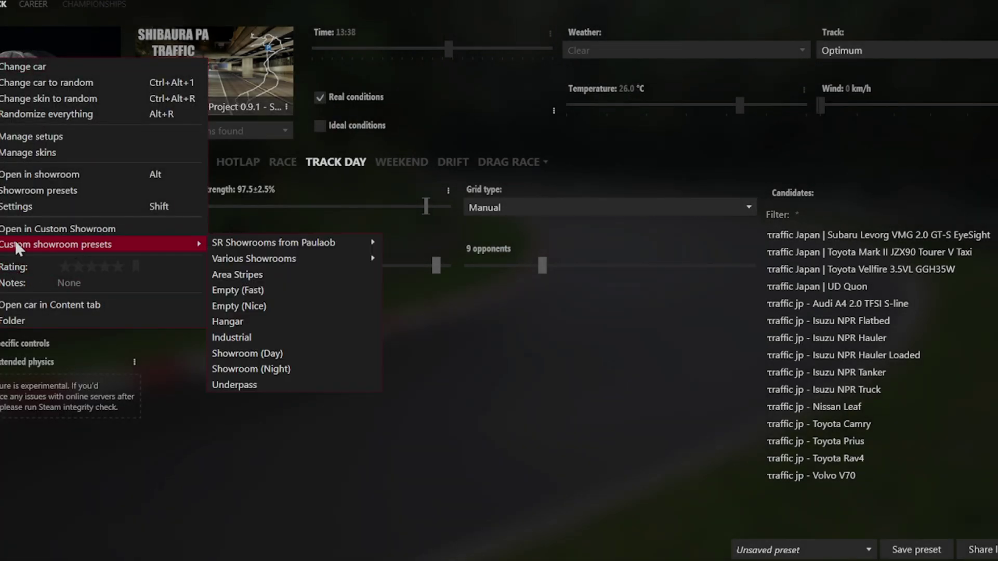
left_click(131, 227)
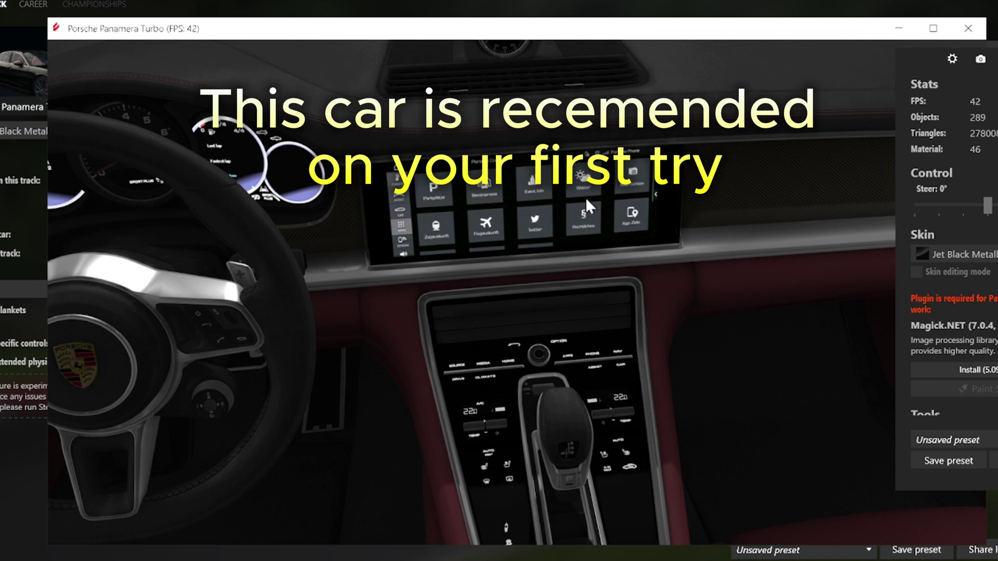
- Select the centre infotainment display mesh in the cockpit and copy its mesh name
left_click(473, 215)
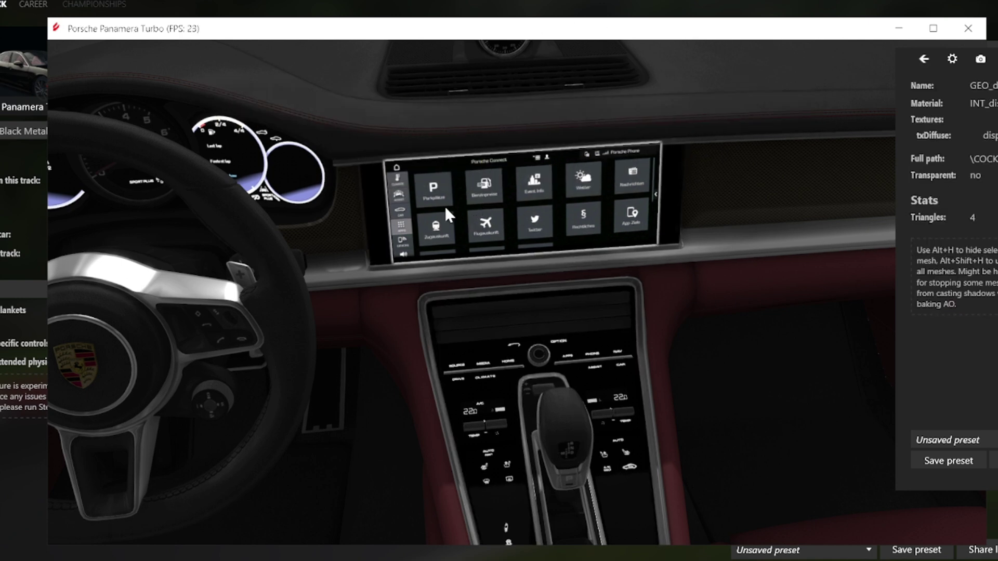
left_click(376, 198)
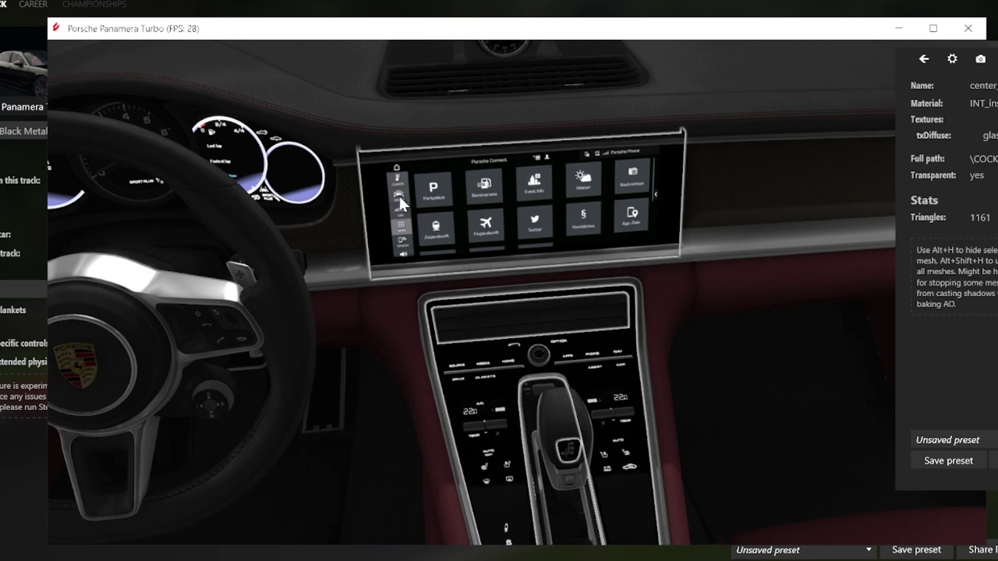
left_click(541, 194)
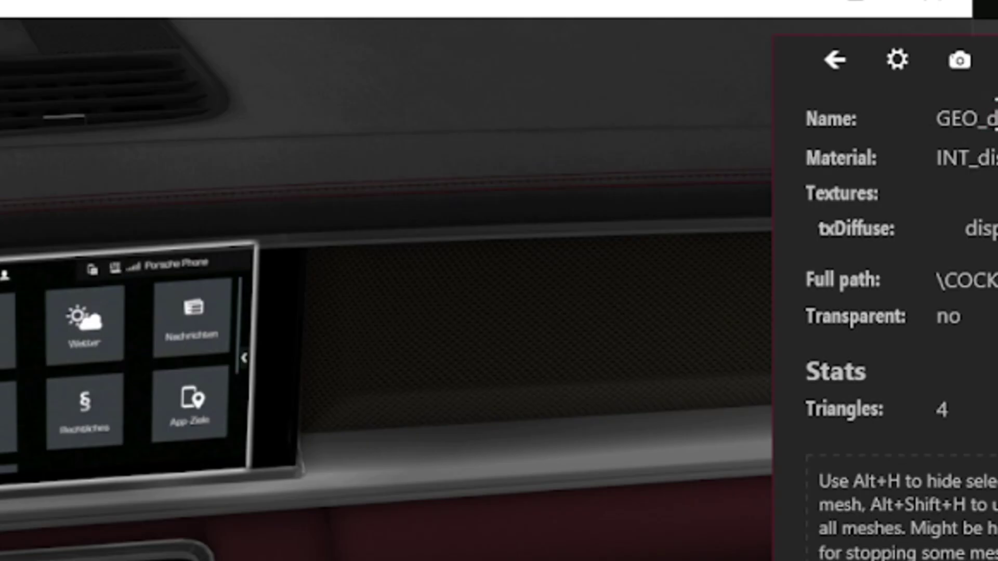
double_click(964, 118)
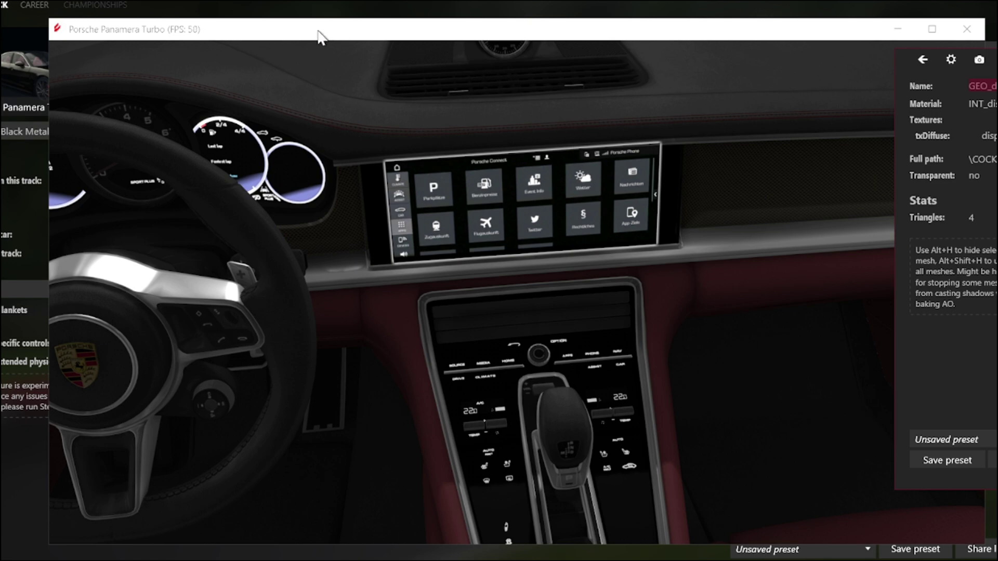
- Minimize the showroom, open the car's folder from Content Manager, and open ext_config.ini from its Extension folder in Notepad
left_click(897, 30)
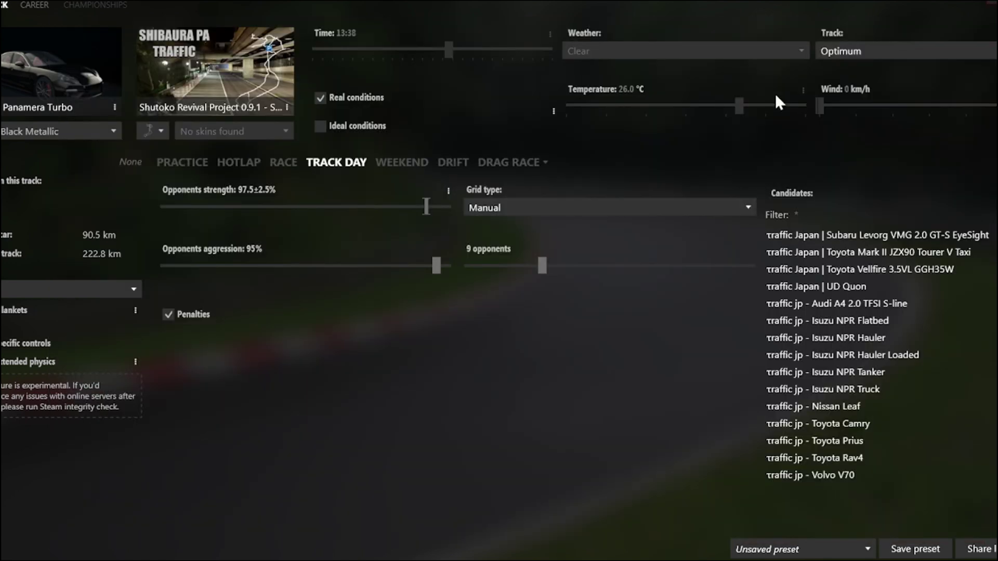
mouse_move(57, 83)
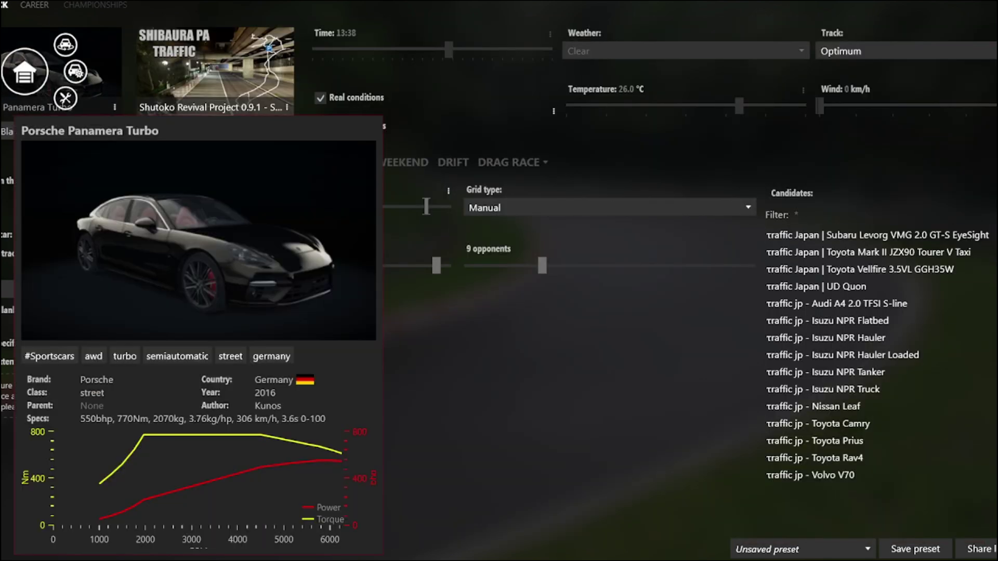
left_click(25, 71)
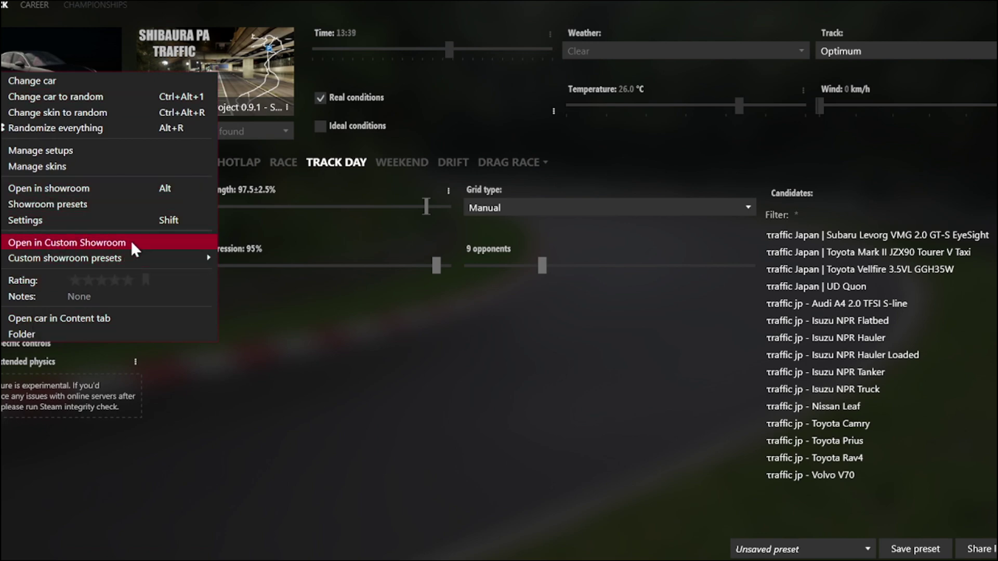
left_click(36, 330)
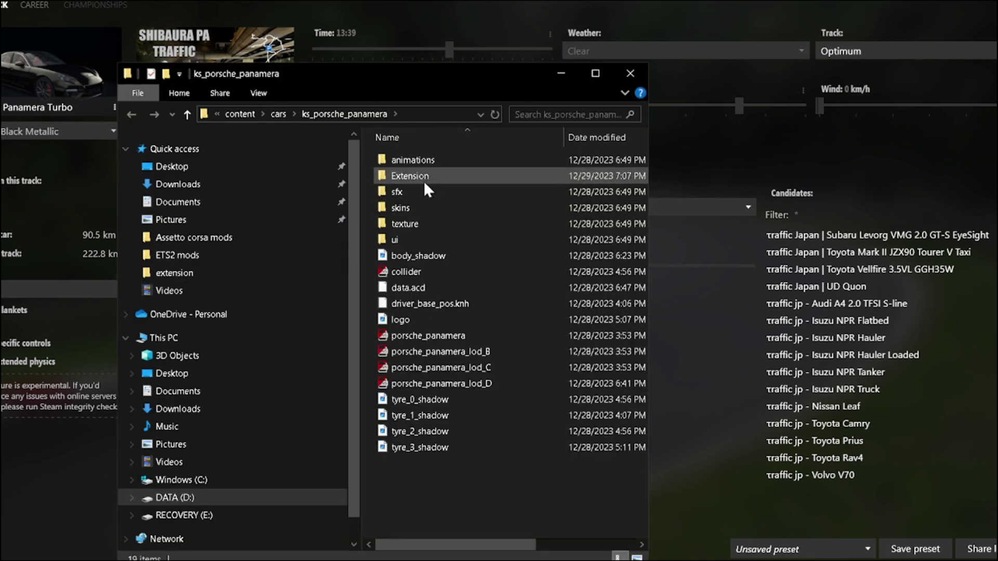
double_click(423, 177)
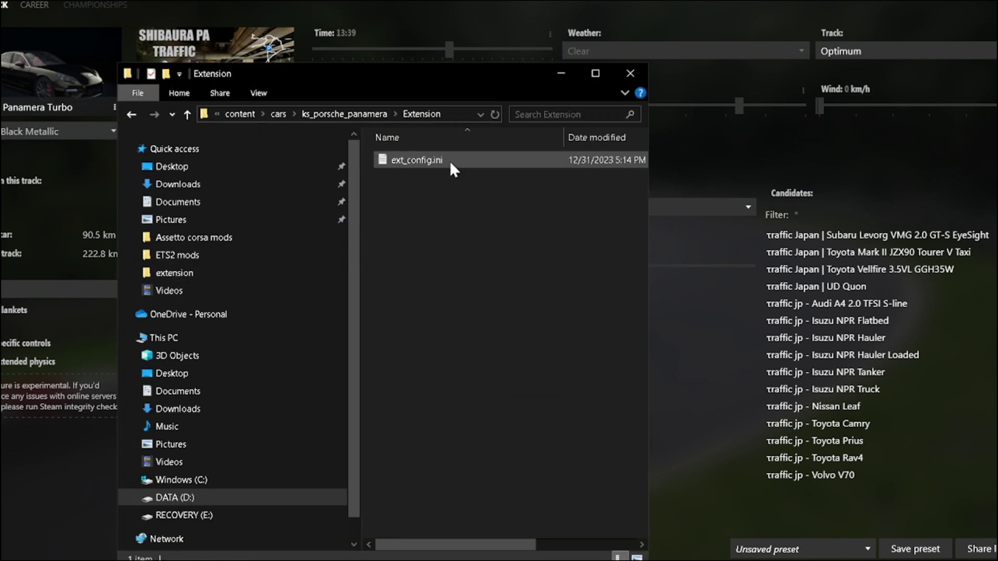
double_click(498, 162)
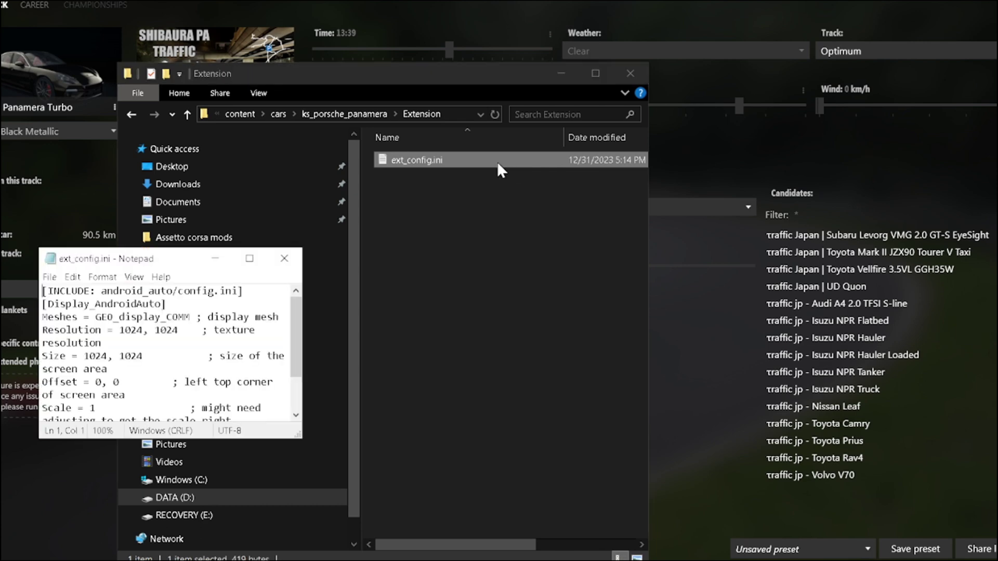
- Review the existing Android Auto settings in ext_config.ini from the INCLUDE line to the aftermarketComponent line
scroll(248, 353, "down", 2)
scroll(248, 353, "up", 2)
scroll(240, 363, "down", 2)
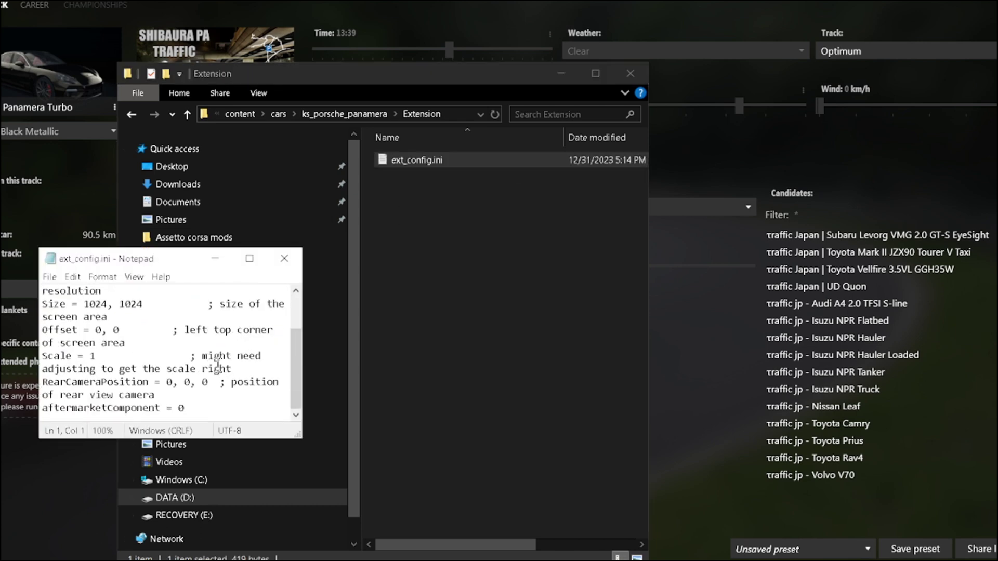
scroll(179, 396, "up", 2)
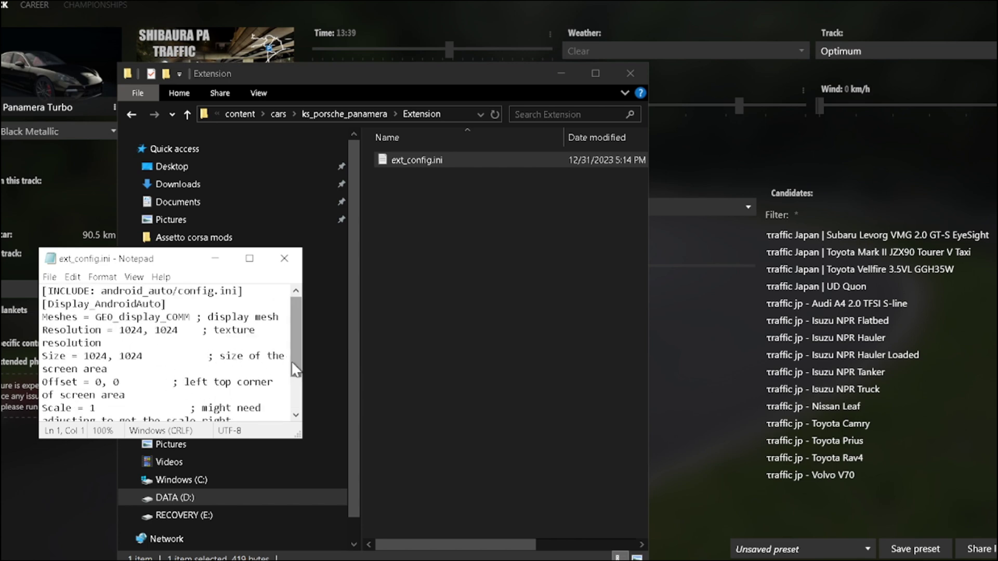
left_click_drag(292, 309, 292, 357)
scroll(292, 348, "up", 2)
scroll(266, 401, "down", 2)
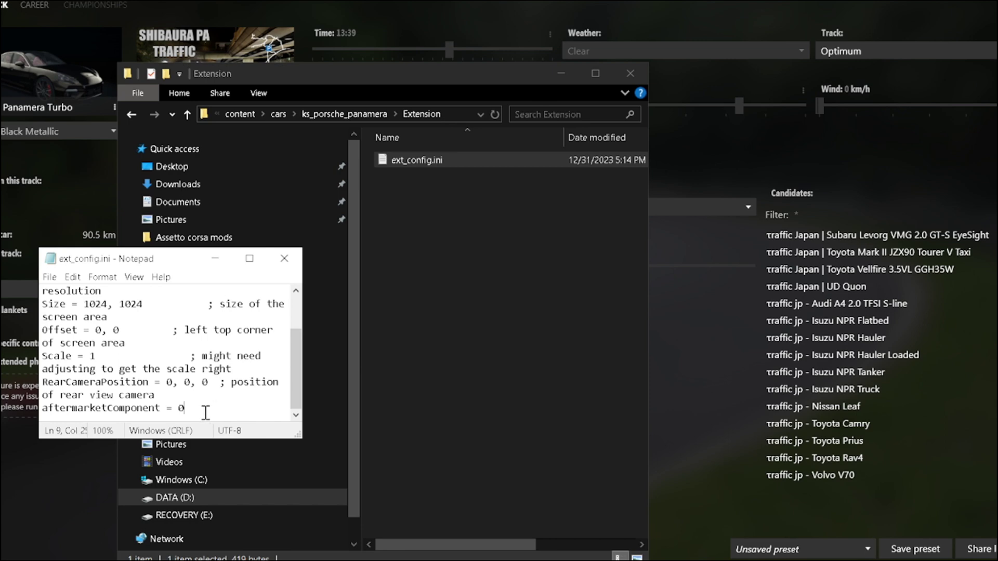
scroll(198, 409, "up", 2)
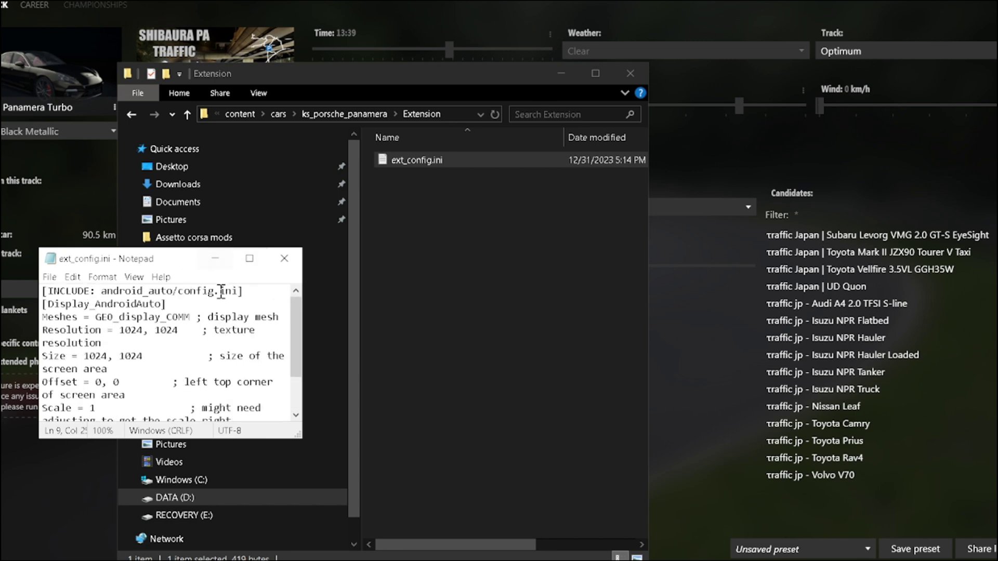
- Replace the entire contents of ext_config.ini with the copied mesh name GEO_display_COMM
left_click(261, 294)
scroll(251, 387, "down", 2)
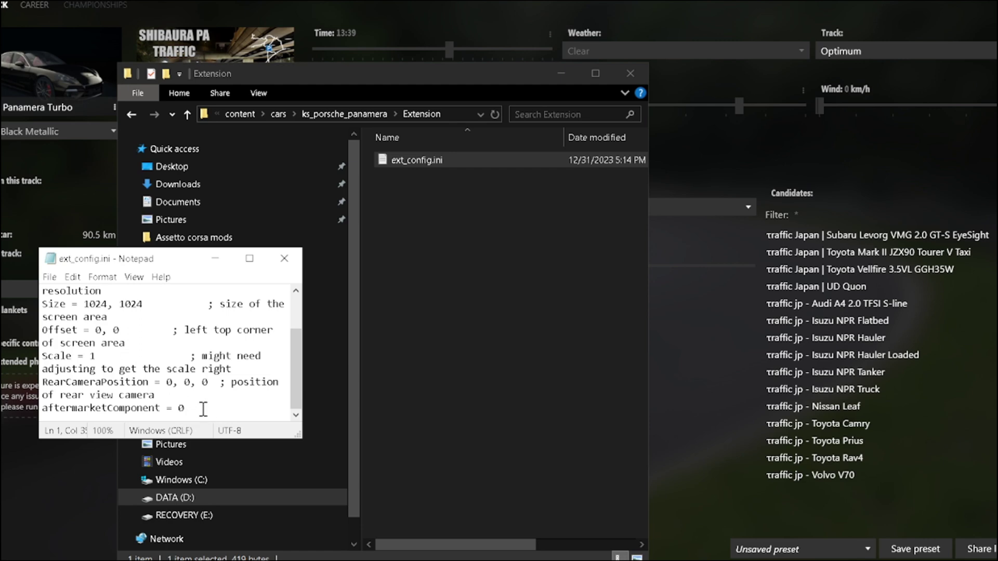
left_click_drag(202, 410, 26, 258)
key("Delete")
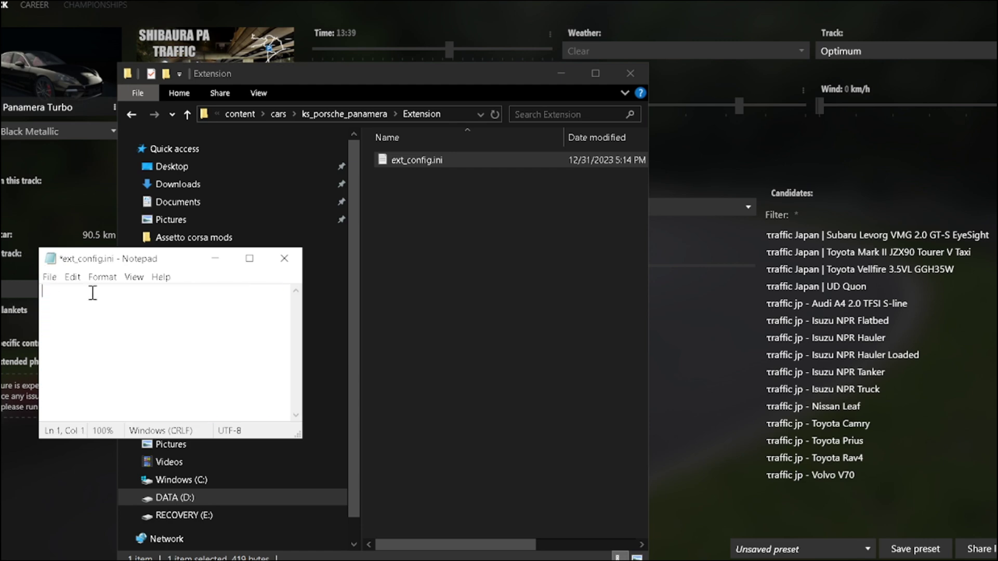
type("GEO_display_COMM")
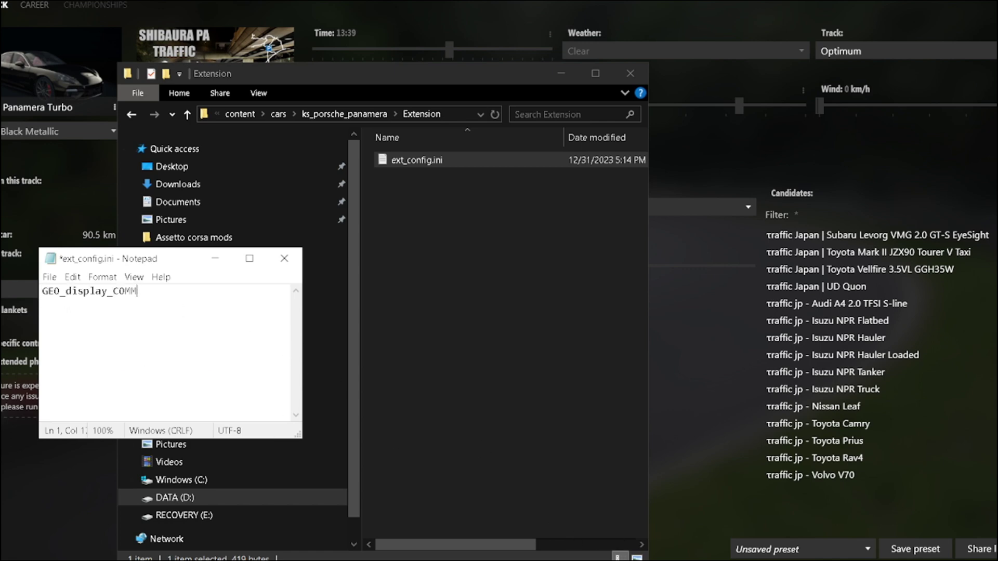
- Copy the whole configuration template from the Andriod Auto note and paste it below the mesh name in ext_config.ini
mouse_move(691, 560)
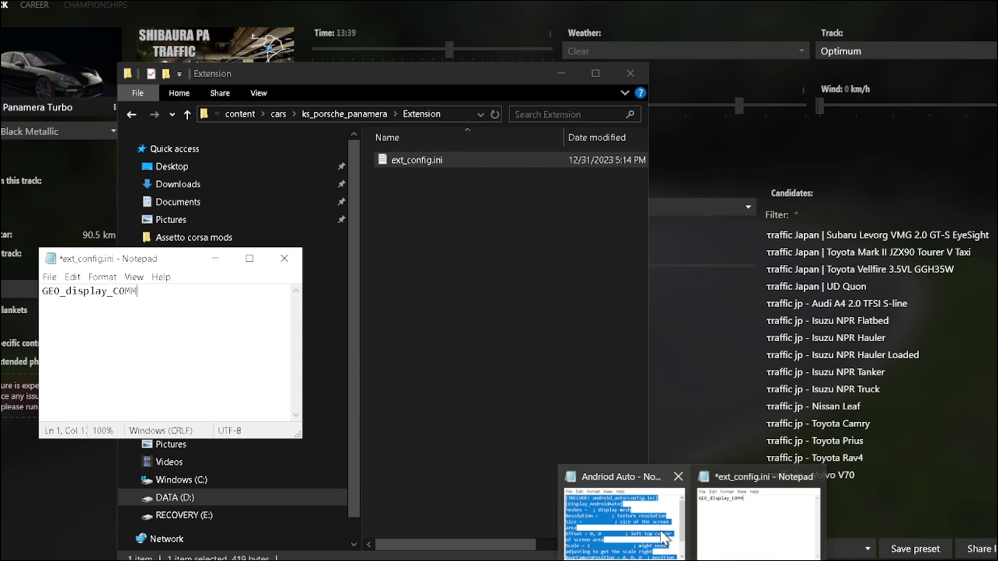
left_click(624, 519)
scroll(488, 284, "down", 1)
scroll(488, 277, "up", 1)
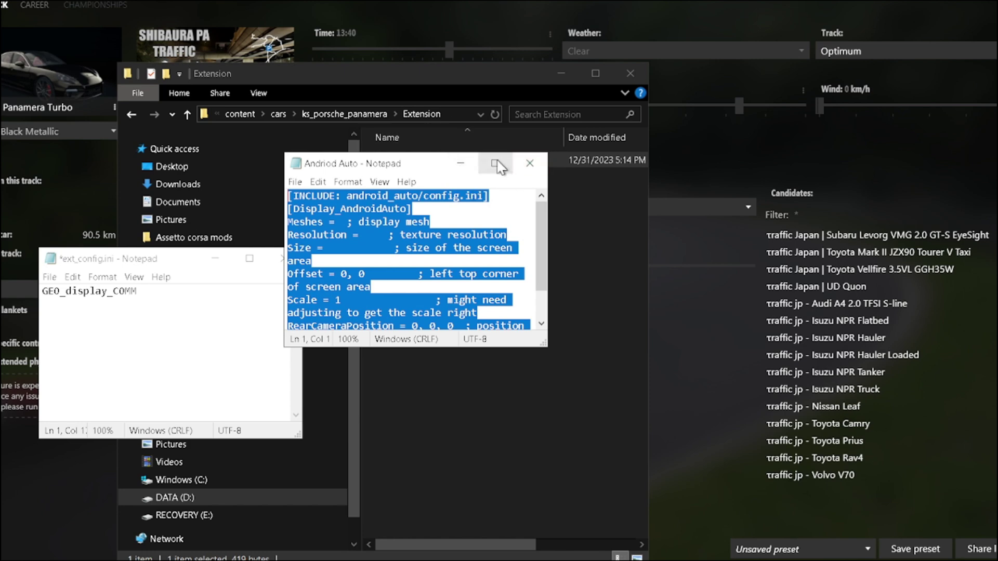
left_click_drag(416, 164, 519, 206)
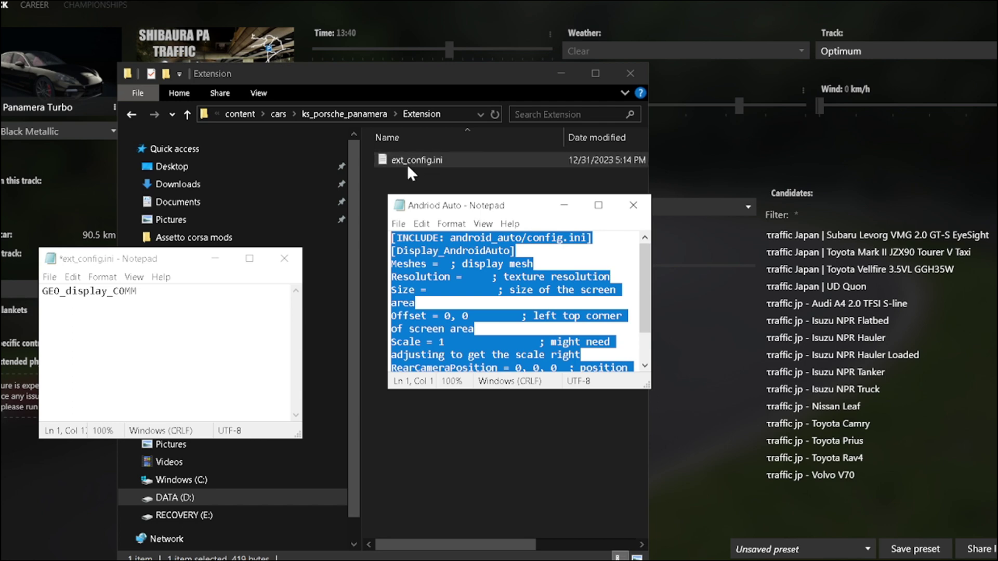
scroll(447, 272, "down", 1)
scroll(473, 255, "up", 1)
right_click(462, 271)
left_click(520, 314)
left_click(187, 336)
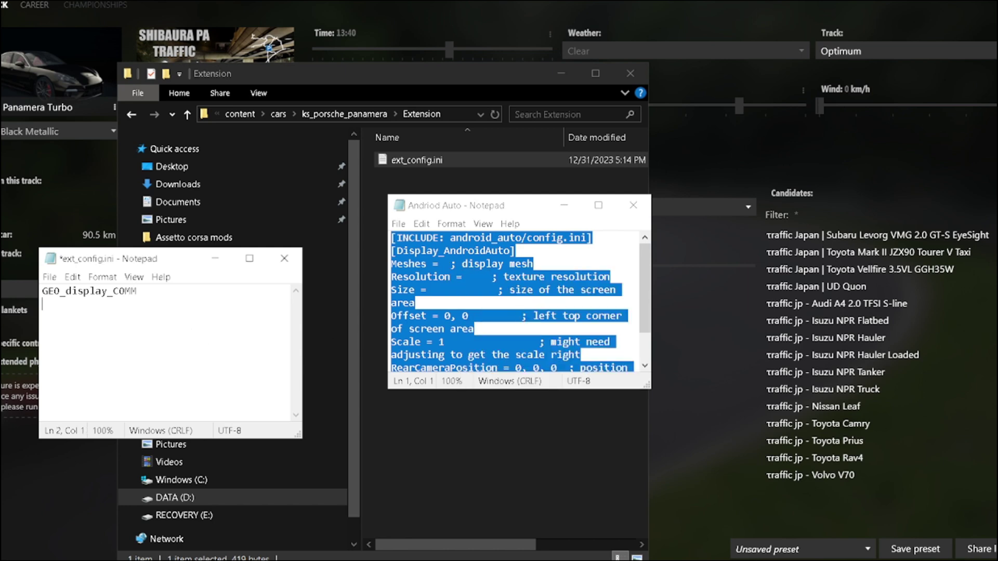
key("ctrl+v")
scroll(194, 318, "up", 3)
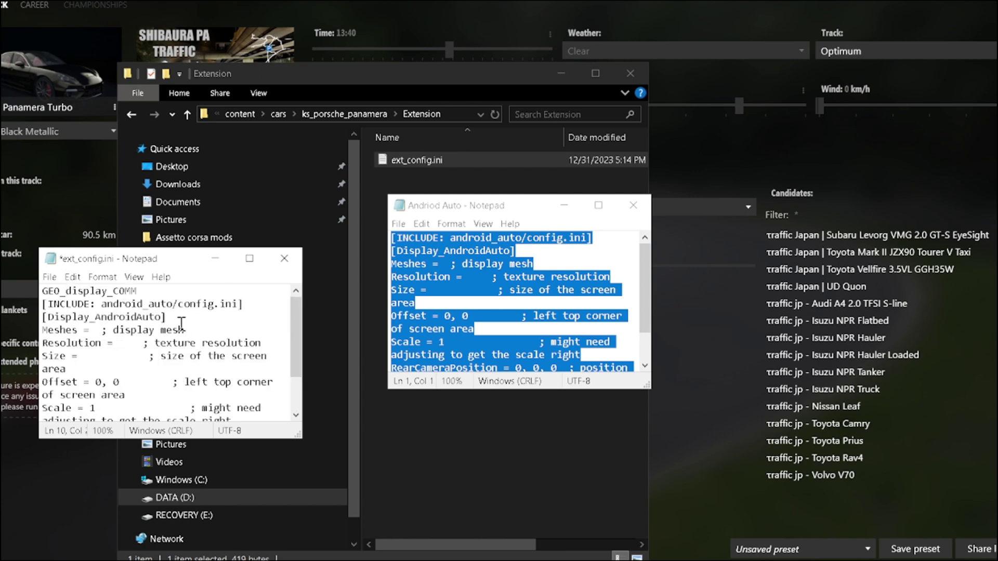
- Move GEO_display_COMM from the first line to the Meshes line, replacing the words "display mesh" after the semicolon
left_click_drag(140, 293, 41, 291)
right_click(78, 291)
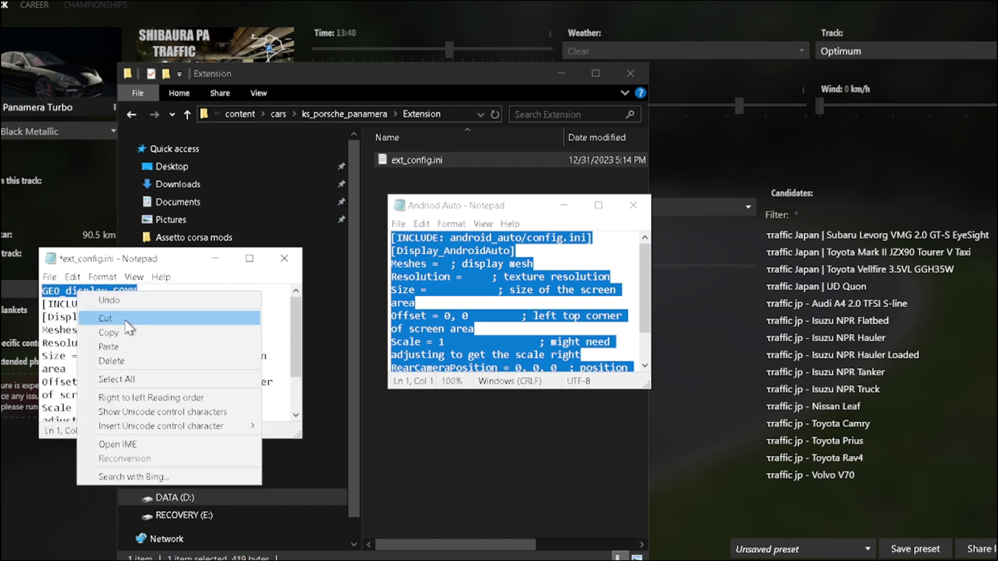
left_click(134, 335)
key("Delete")
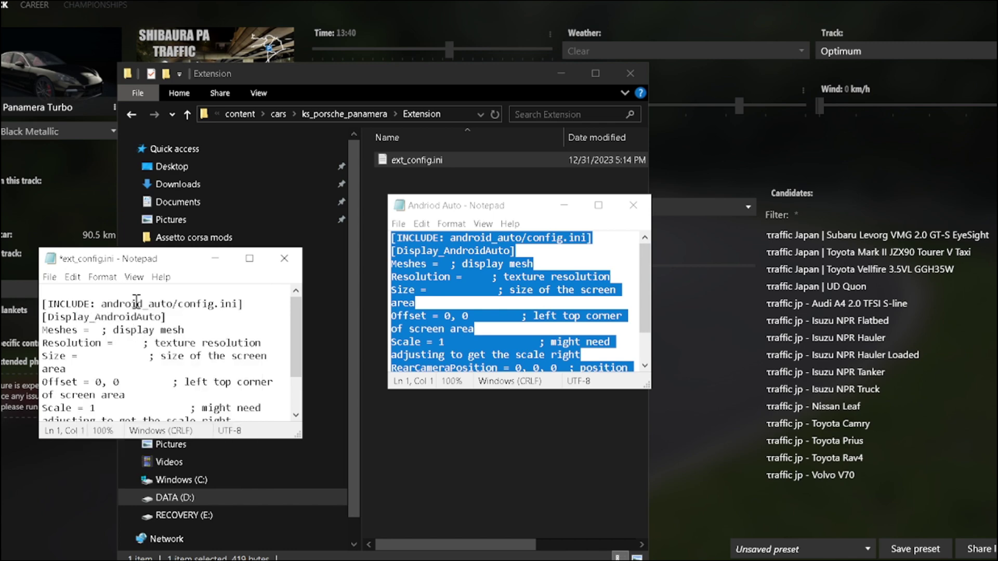
left_click(258, 302)
left_click_drag(157, 329, 120, 329)
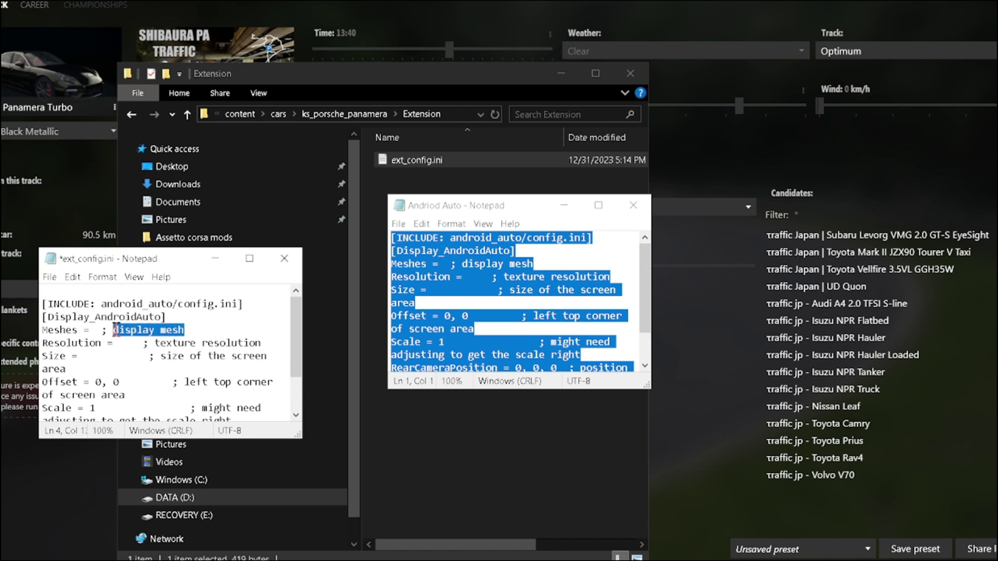
key("ctrl+v")
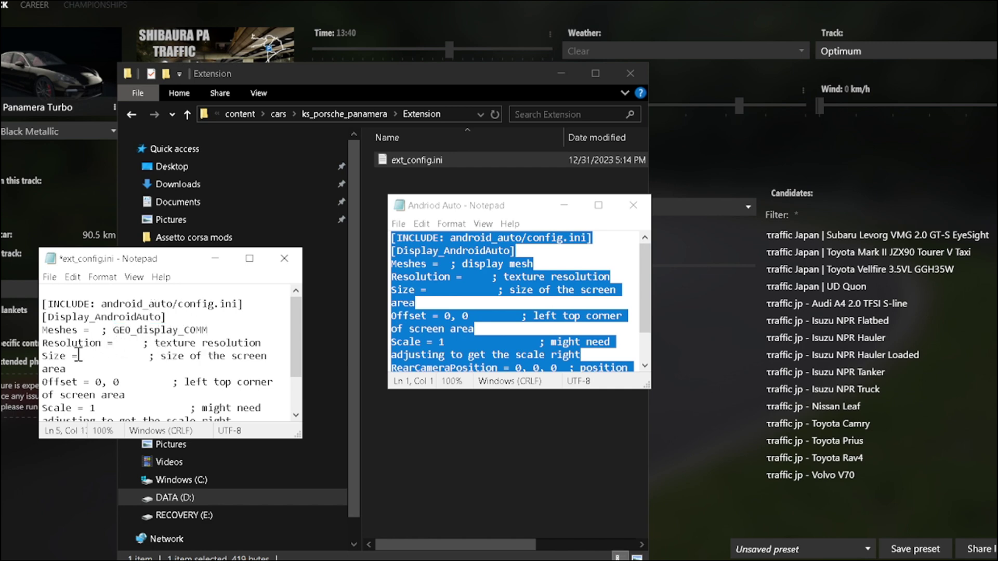
- Minimize the Explorer and template windows, switch back to the car's showroom, and open the display mesh's details
left_click(561, 74)
left_click(564, 206)
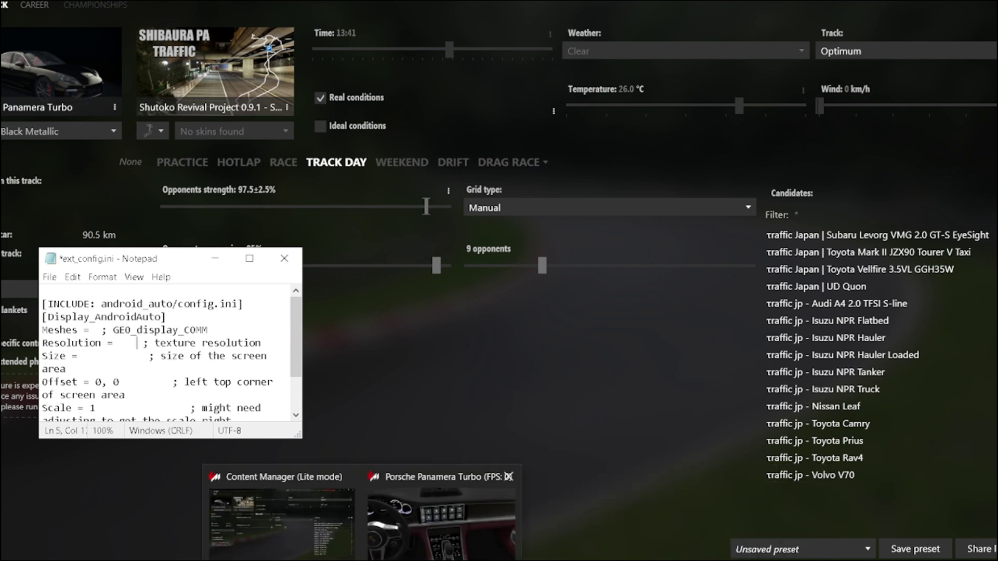
left_click(411, 550)
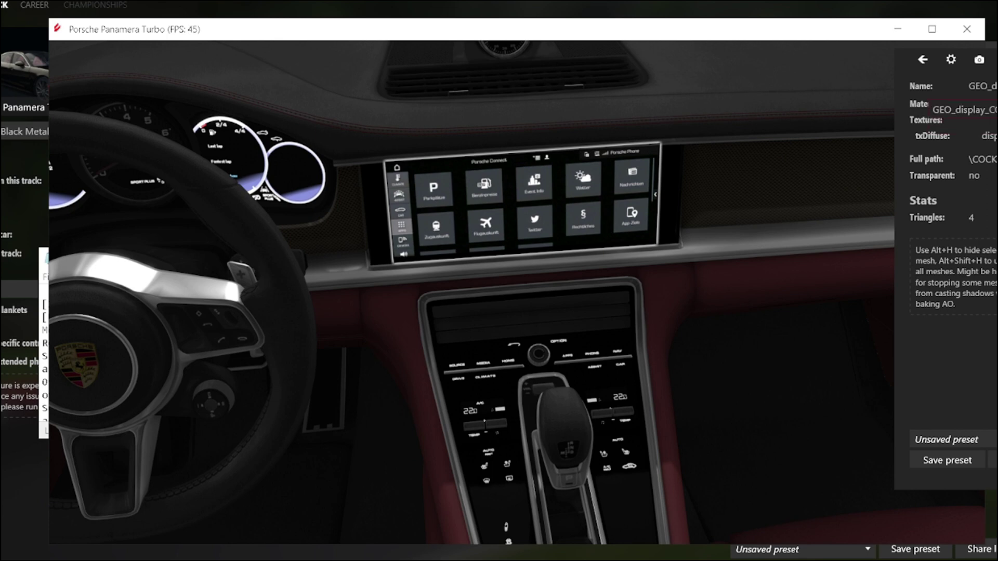
left_click(981, 87)
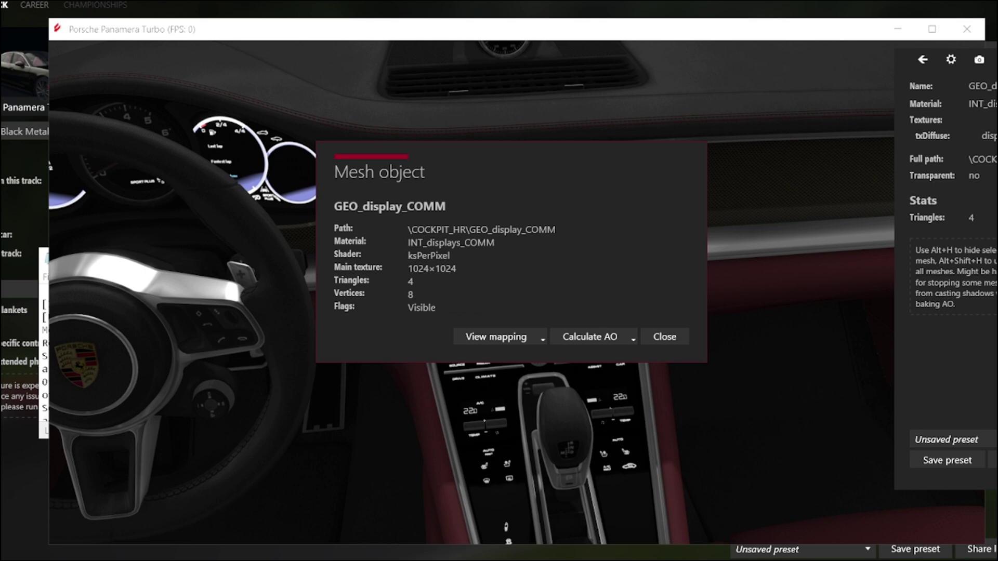
- Switch to ext_config.ini and set the display's texture Resolution to 1024, 1024
mouse_move(668, 549)
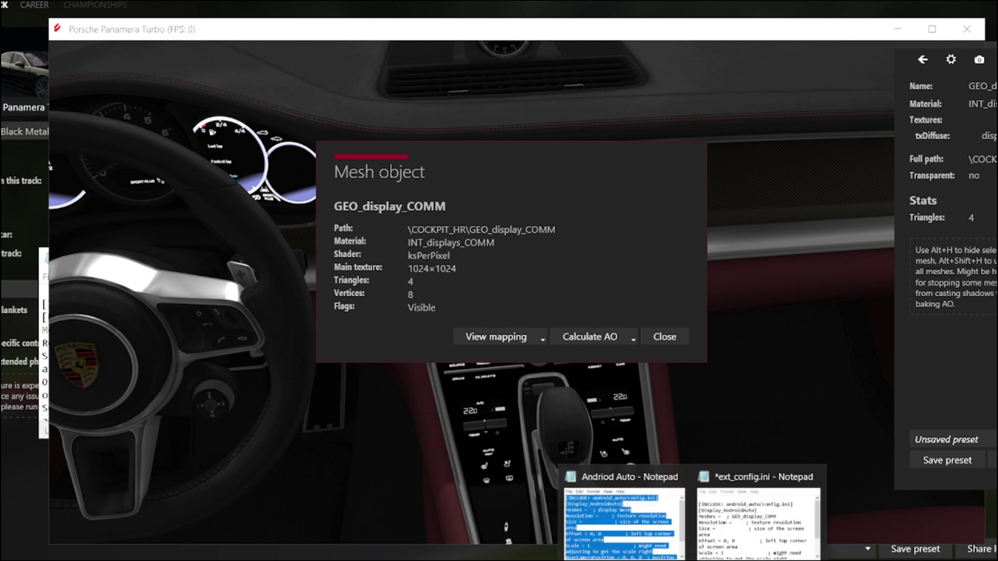
left_click(781, 527)
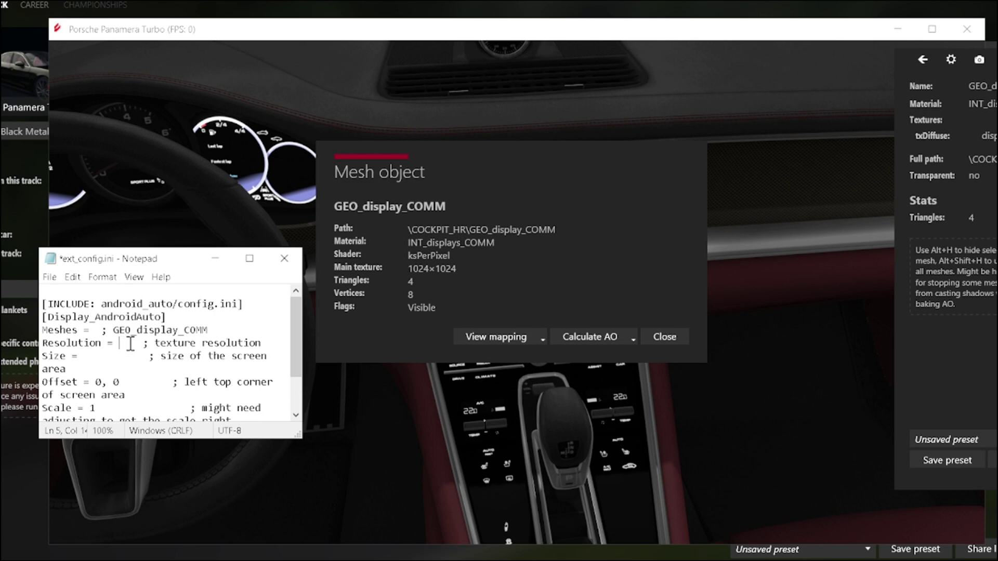
type("1024.")
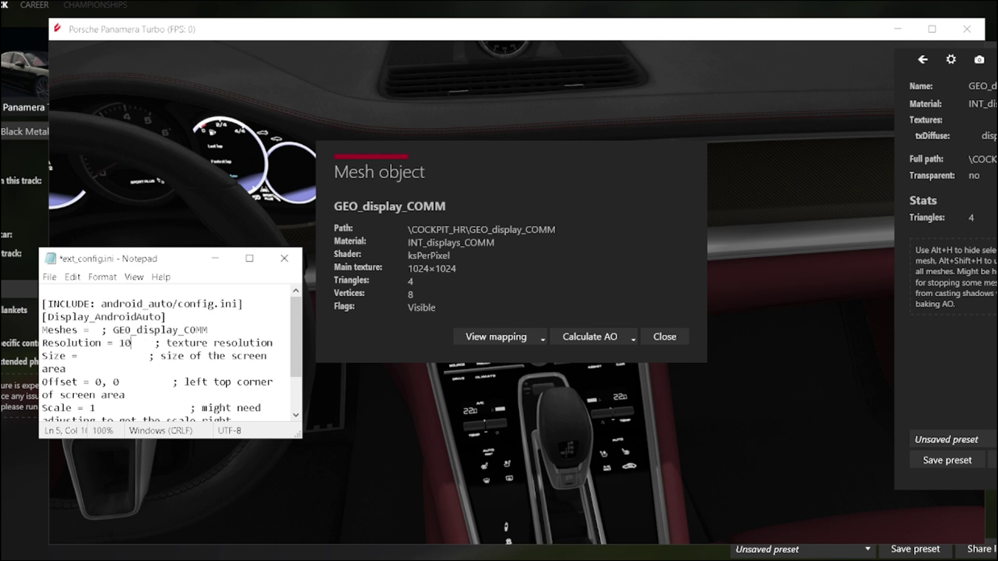
key("BackSpace")
type(",1")
key("BackSpace")
type("1024")
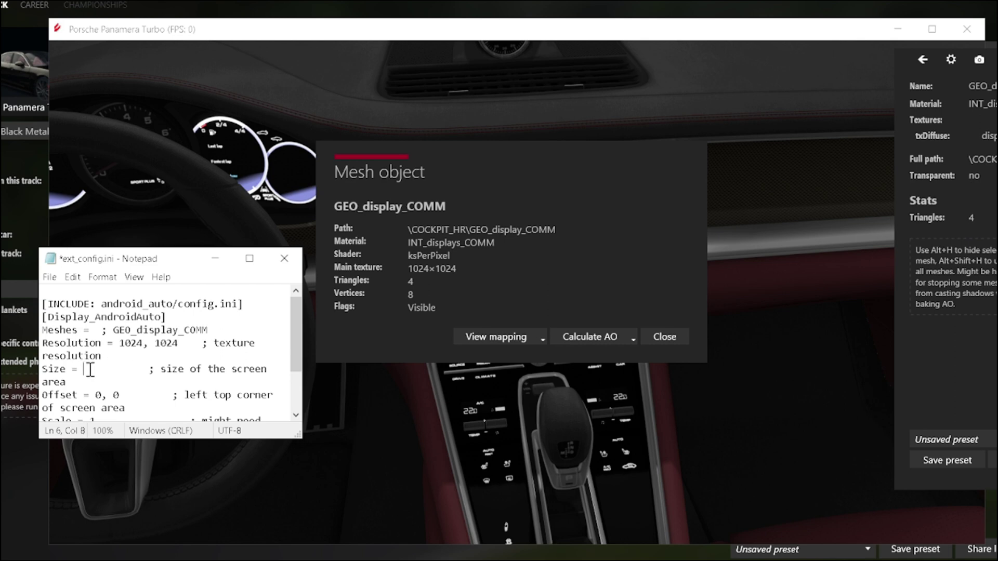
- Set the screen area's Size to 1024, 1024 and save ext_config.ini
type("1024, 10")
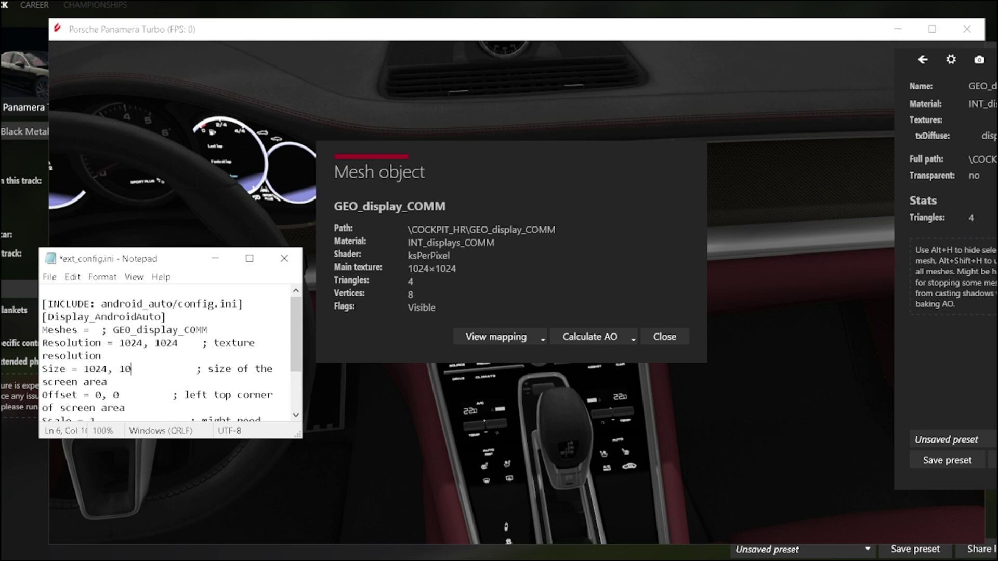
type("24")
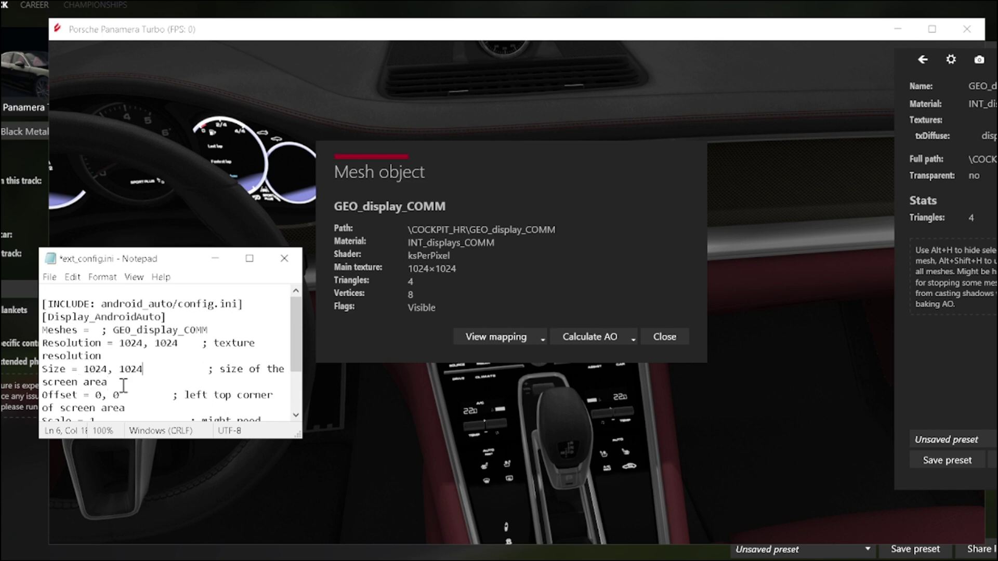
scroll(169, 337, "down", 2)
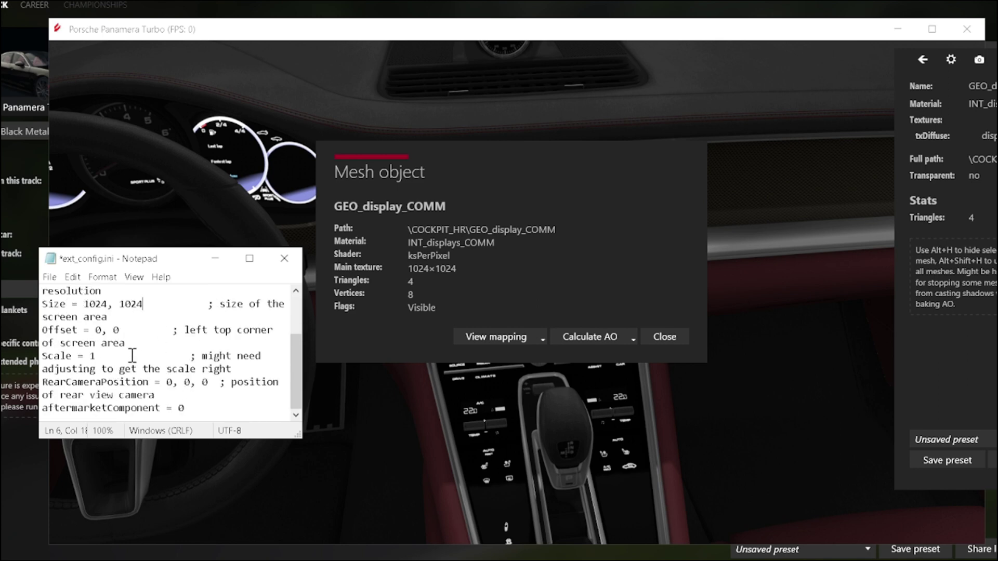
scroll(132, 356, "up", 2)
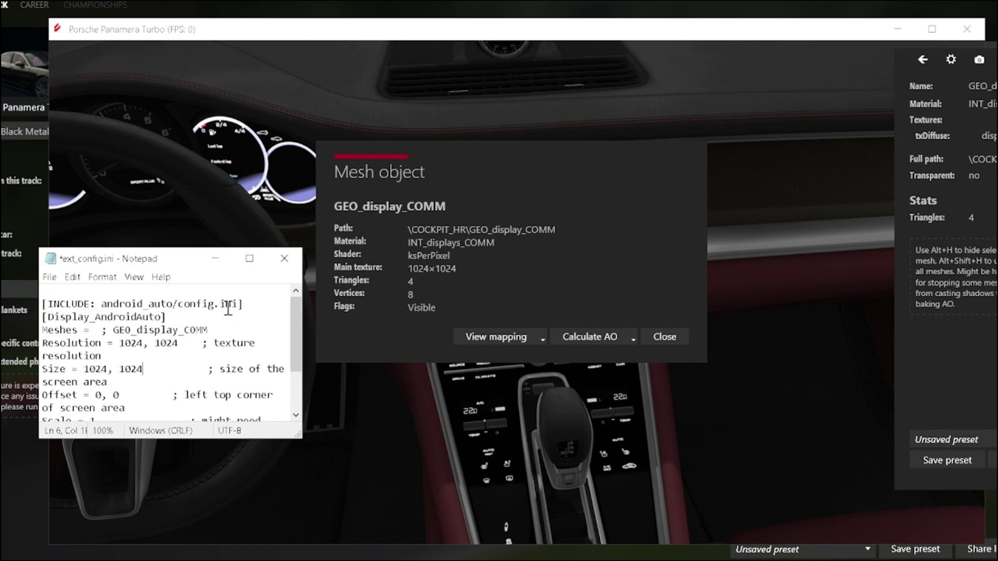
left_click(51, 277)
left_click(70, 336)
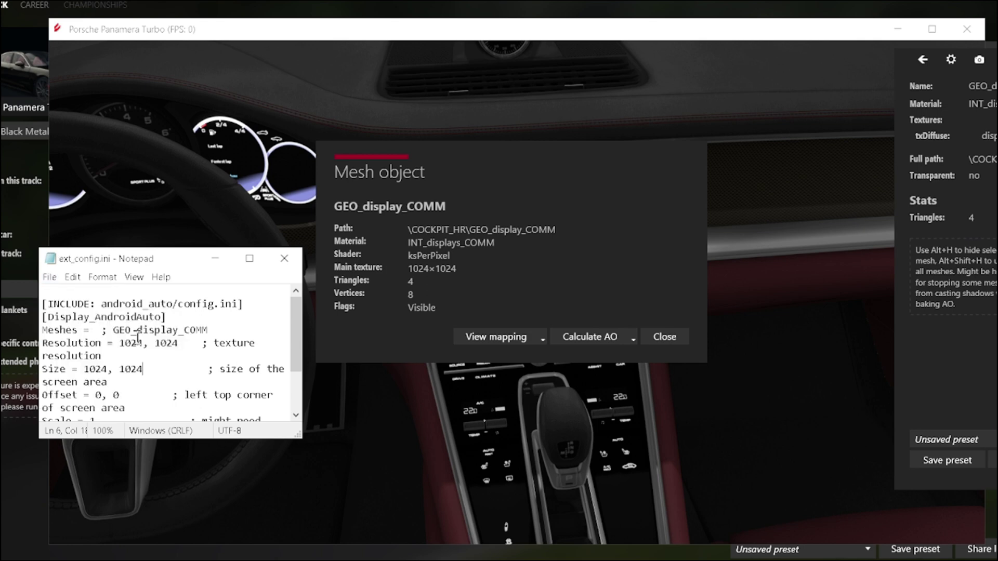
- Dismiss the display mesh's details and close the Porsche Panamera Turbo showroom
left_click(666, 338)
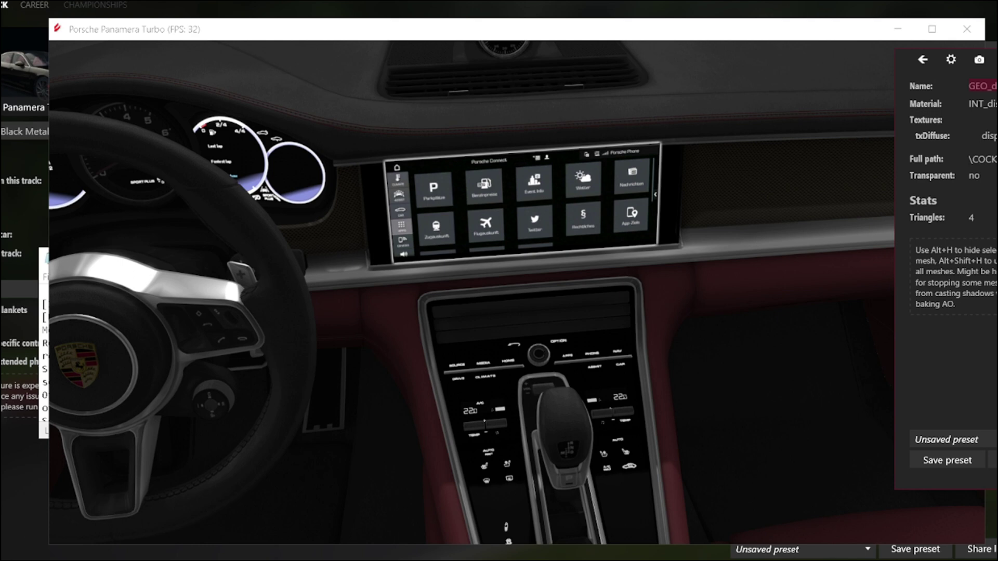
left_click(923, 59)
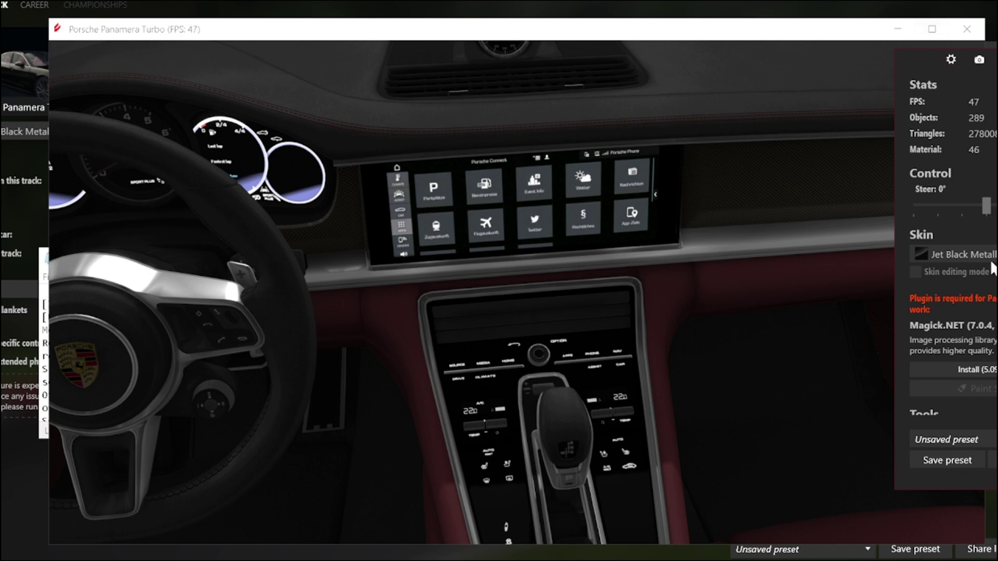
left_click(966, 30)
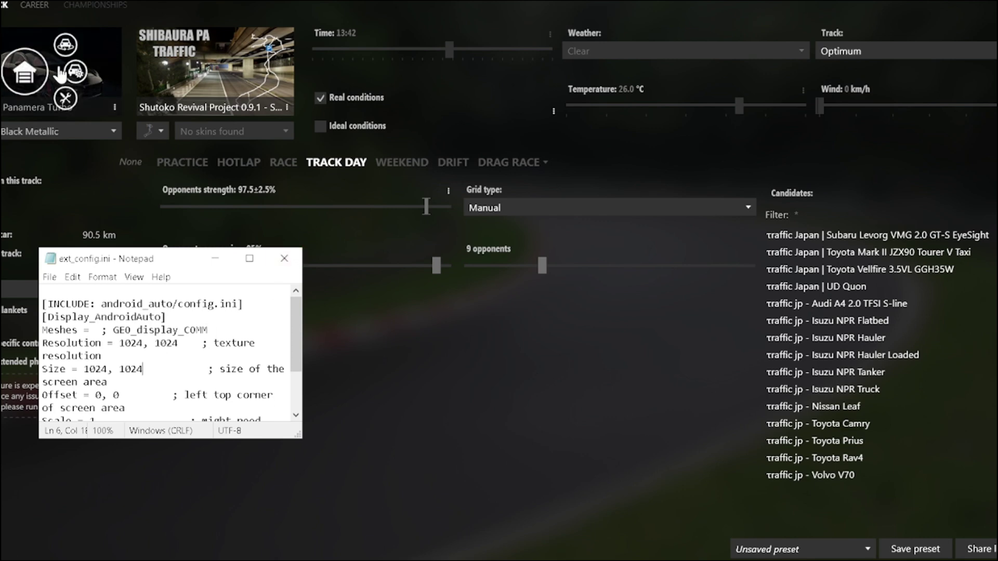
- Put the ext_config.ini window away and start the Track Day session with the Panamera Turbo on Shutoko Revival Project
mouse_move(655, 560)
mouse_move(727, 560)
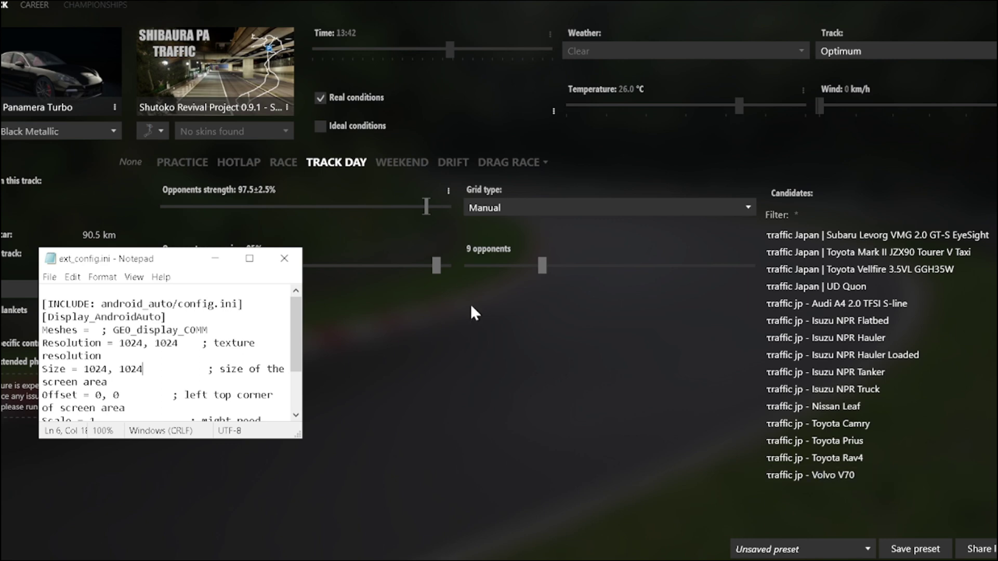
mouse_move(55, 99)
left_click(215, 264)
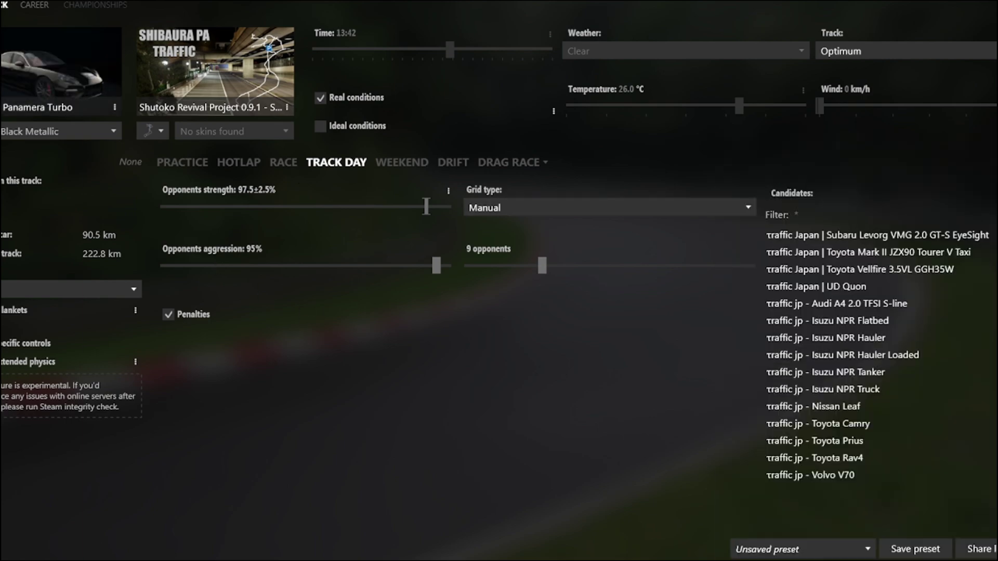
key("ctrl+g")
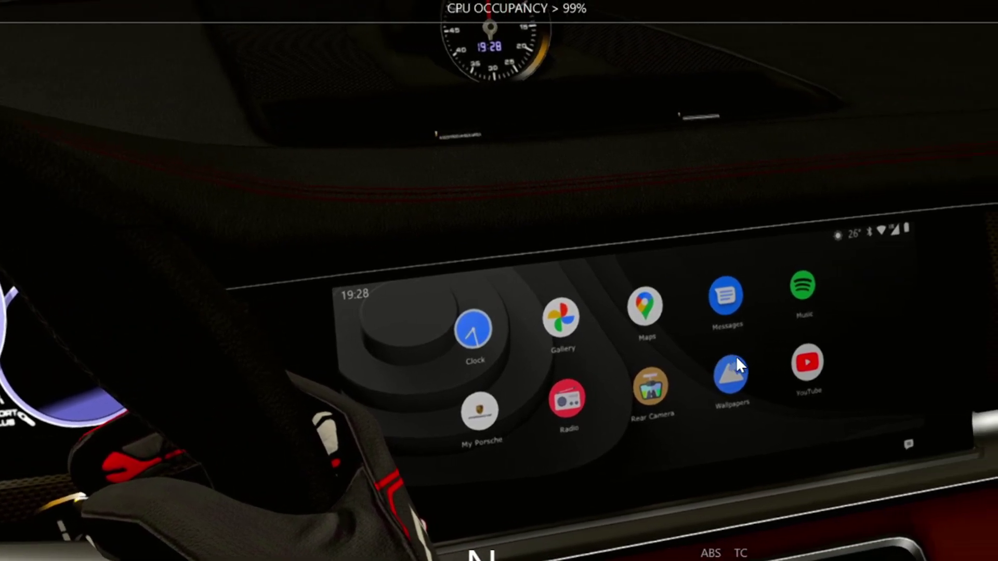
- Open Wallpapers on the car's Android Auto display and apply the purple mountain landscape as the background
left_click(738, 359)
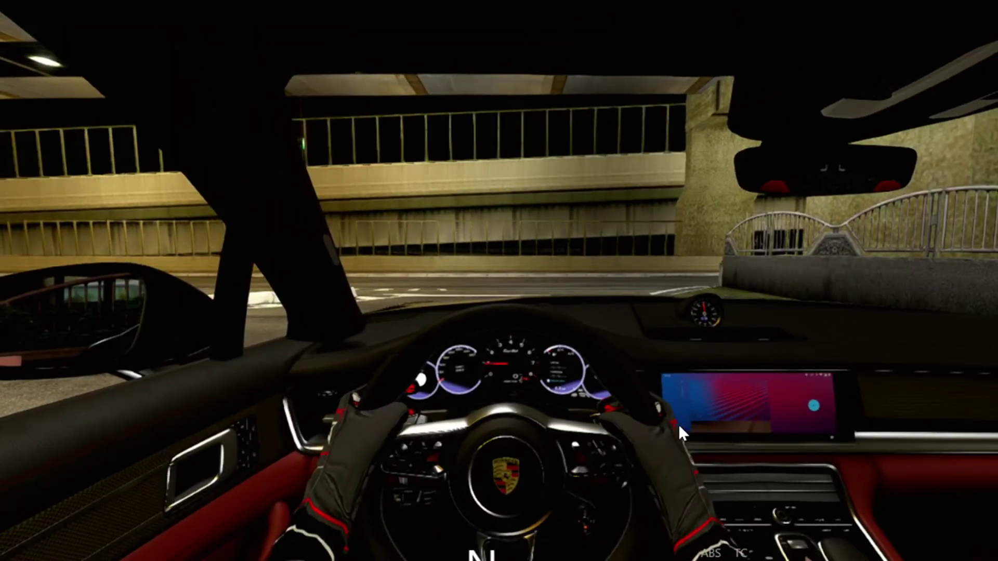
left_click(681, 423)
left_click(681, 423)
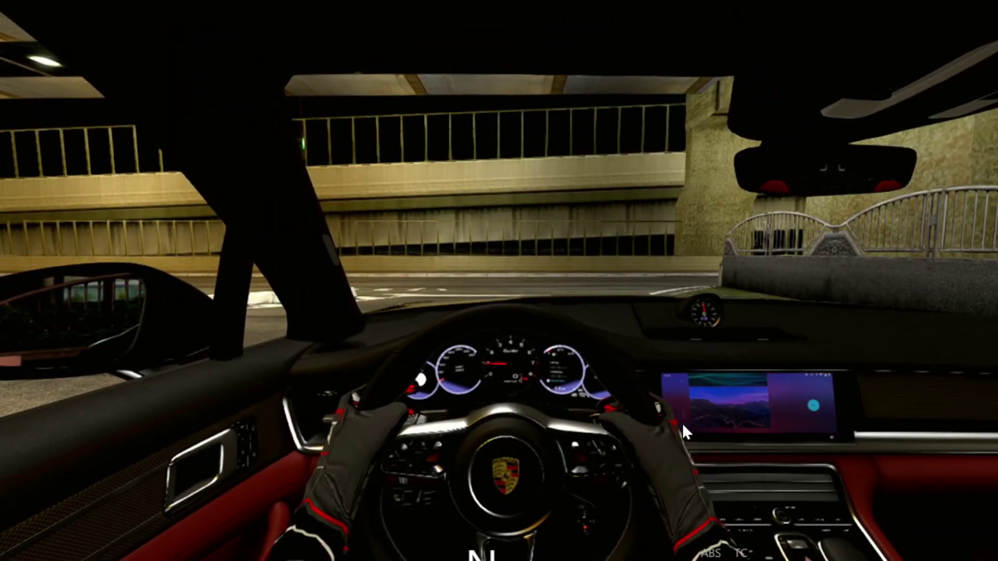
left_click(813, 404)
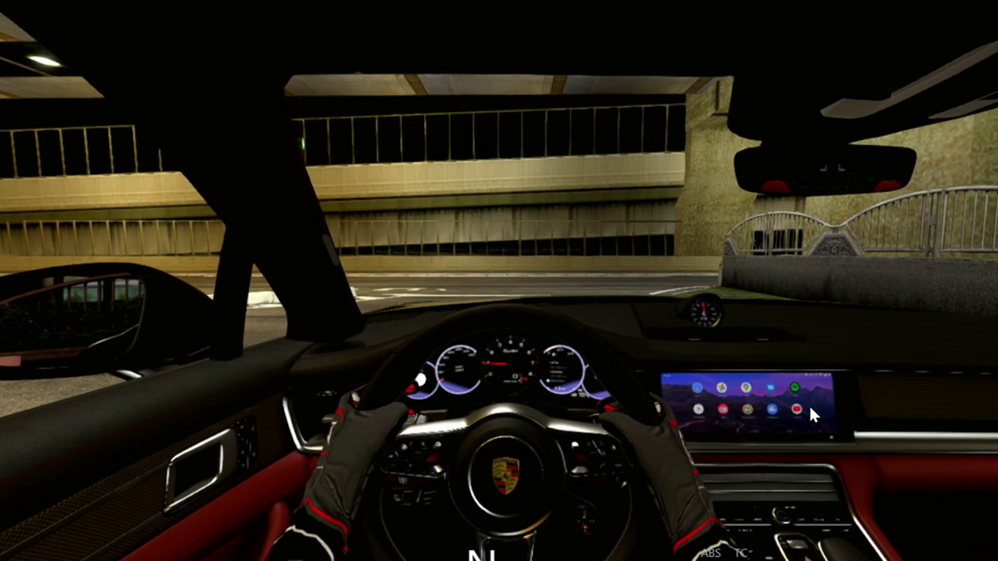
- Explore the Android Auto home screen up close and open its Music app
scroll(705, 391, "up", 5)
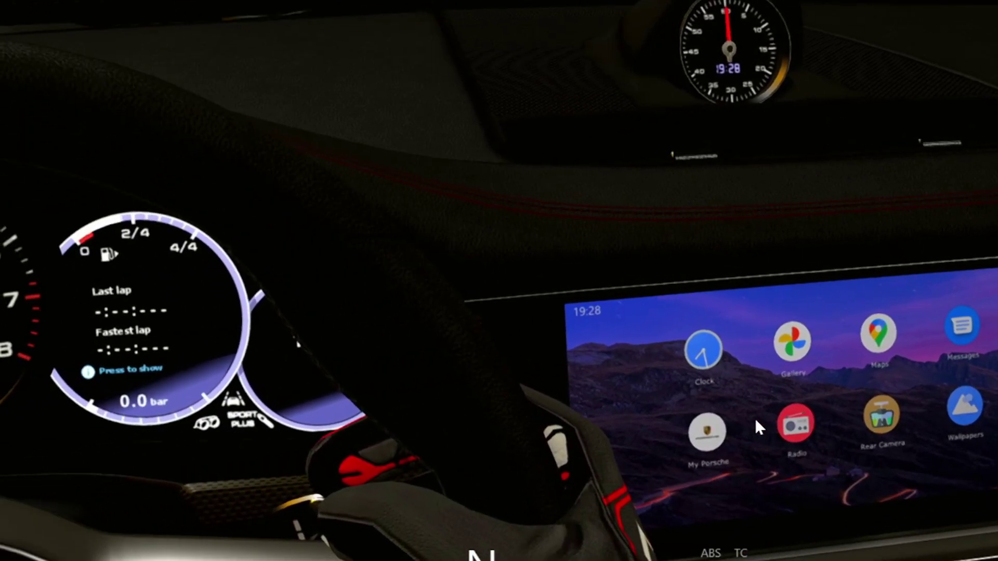
left_click(753, 419)
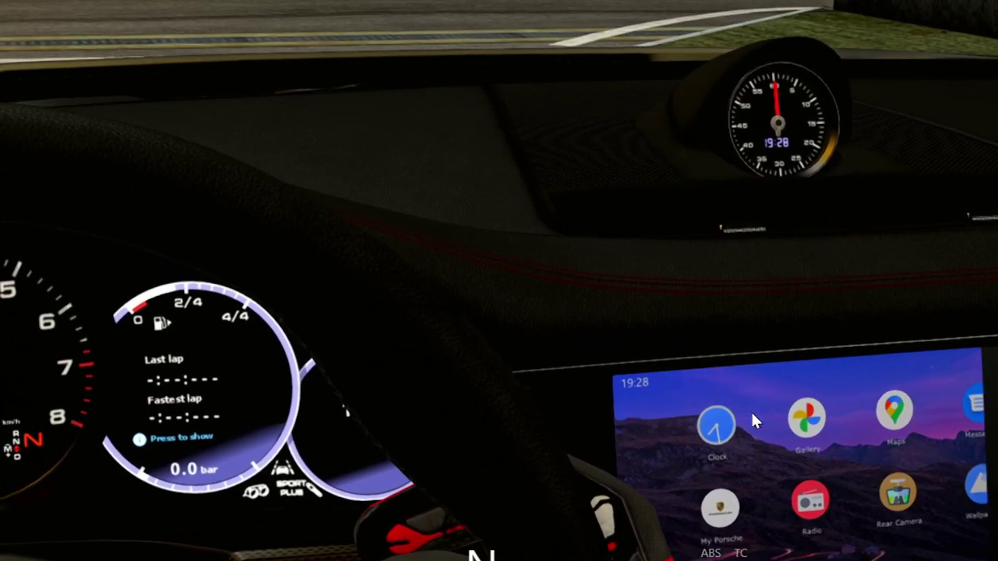
left_click(751, 413)
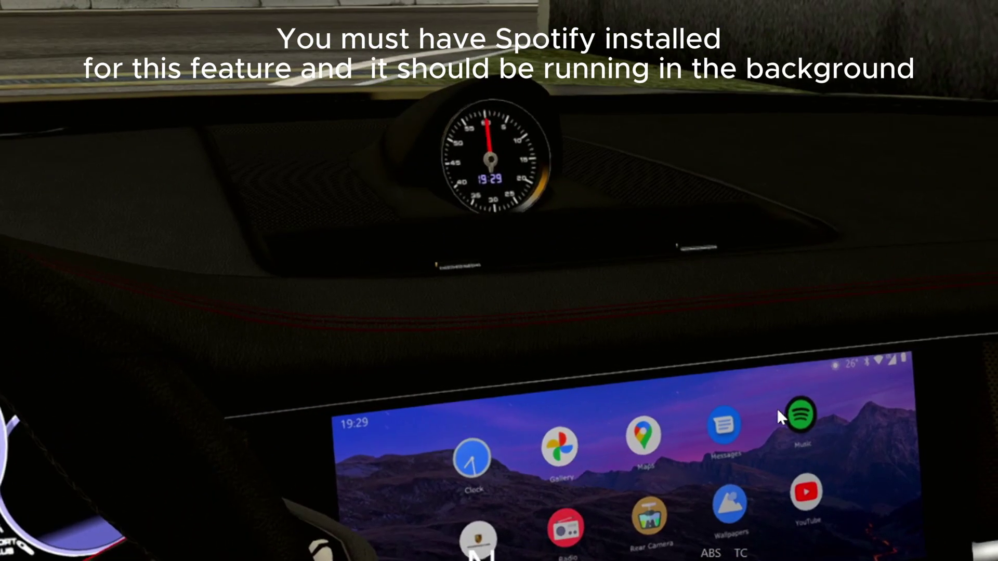
left_click(779, 411)
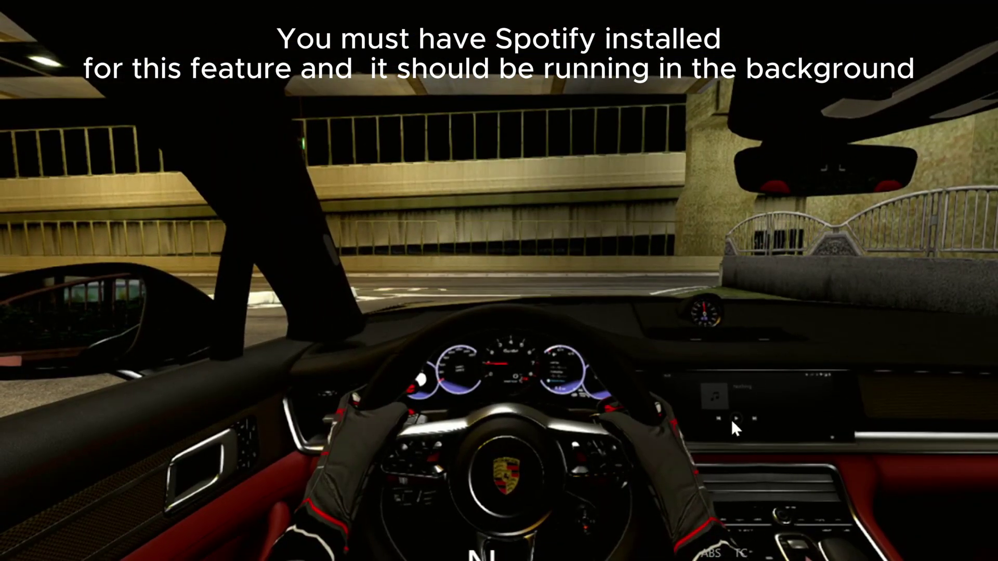
- Browse the Radio app's station list on the Android Auto display and return to the home screen
mouse_move(733, 556)
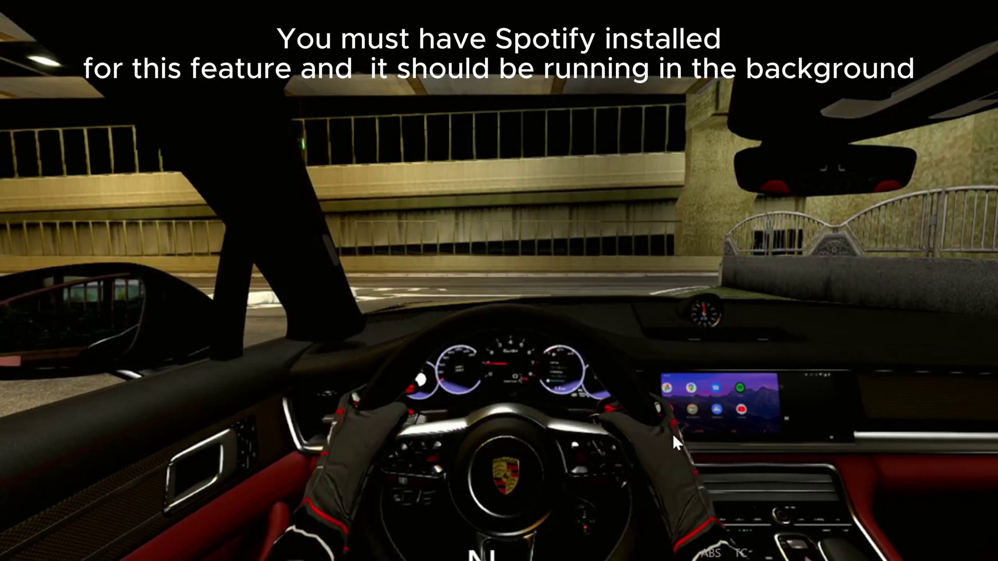
left_click(722, 411)
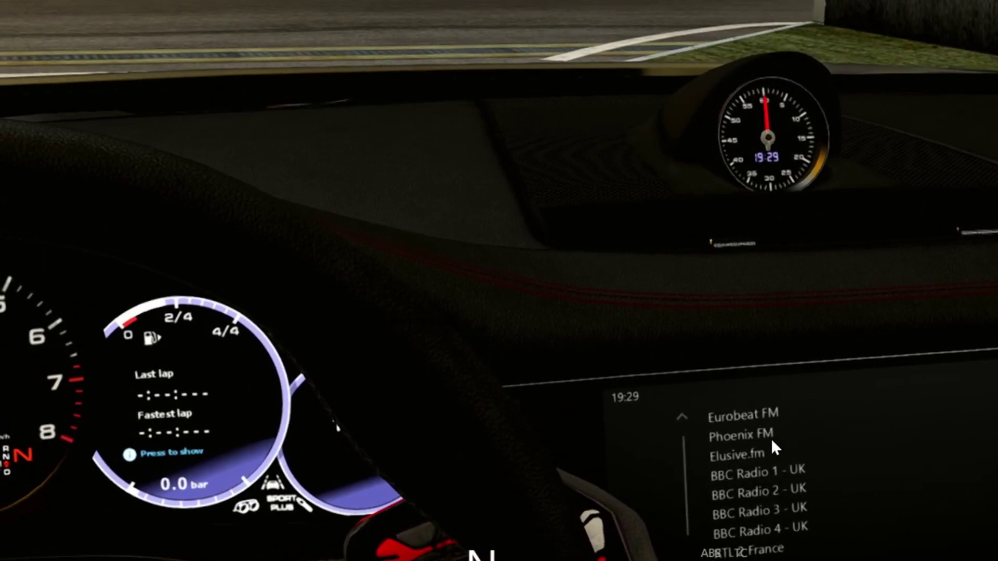
left_click(771, 441)
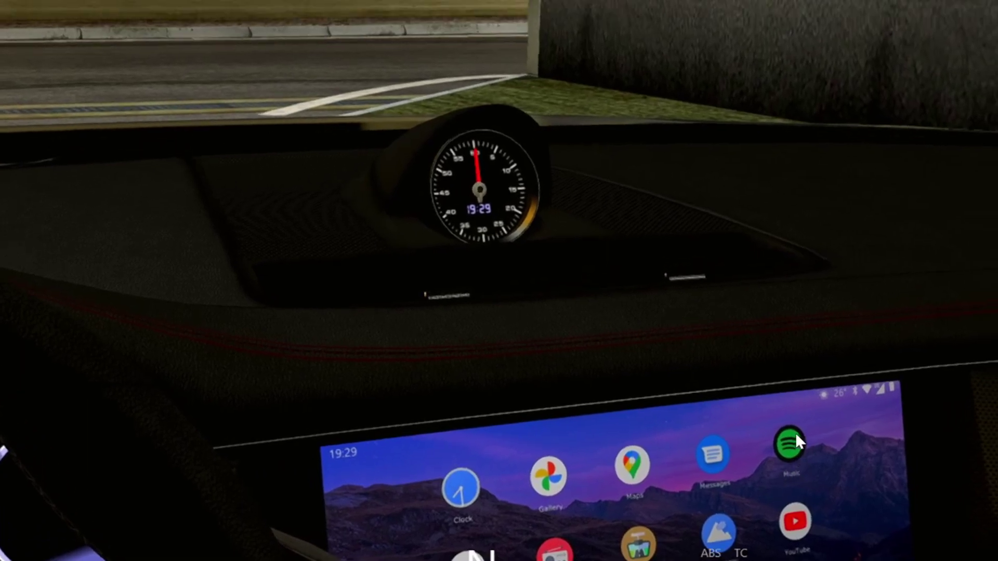
- Reopen the Music app on the car's display, try its Spotify playback control, and shift the car into first gear
left_click(795, 437)
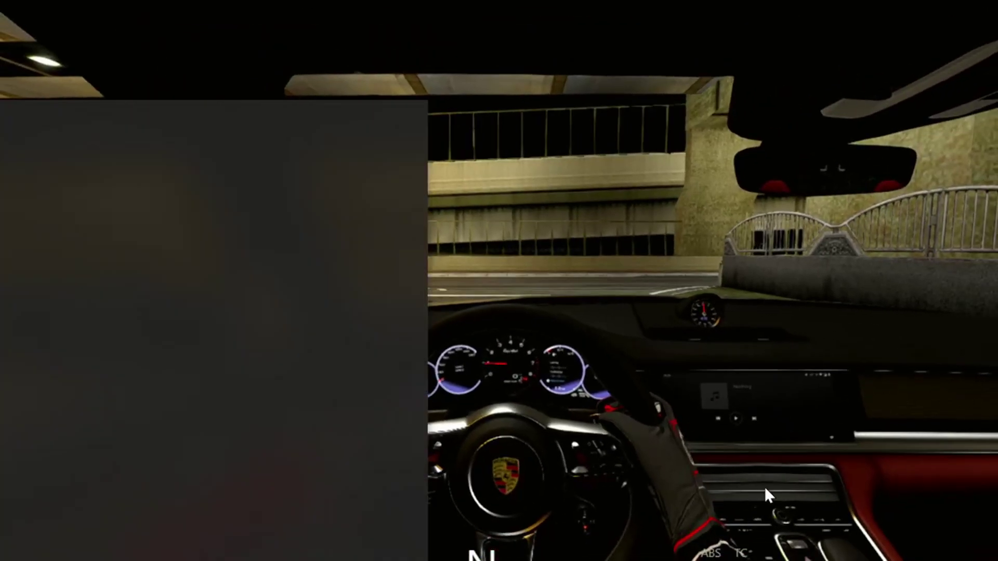
key("Escape")
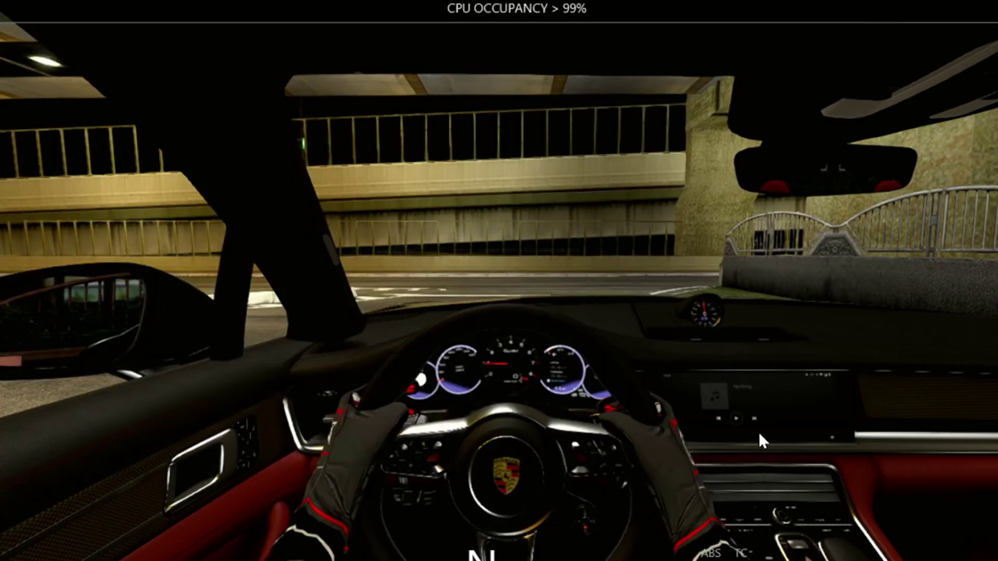
left_click(736, 418)
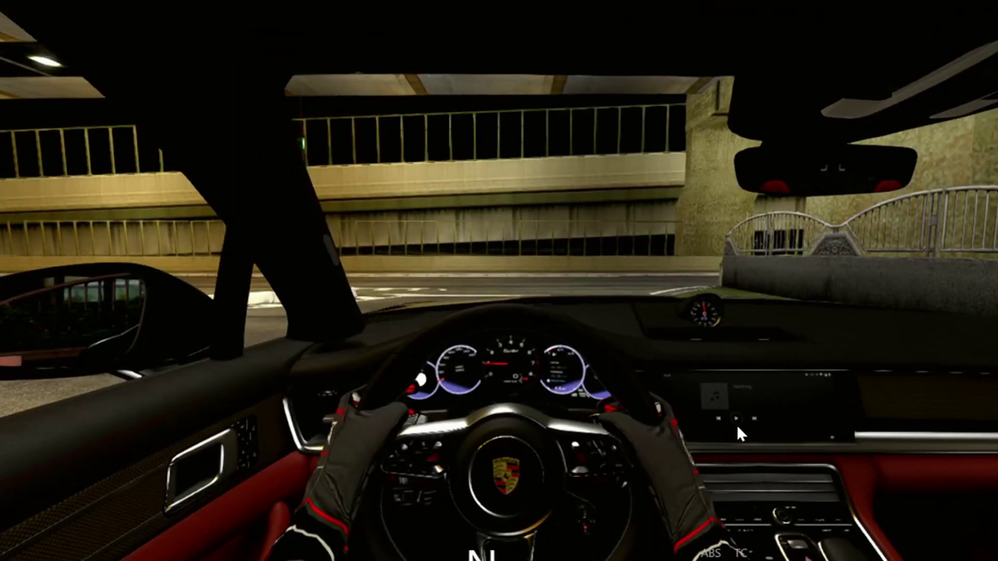
left_click(734, 417)
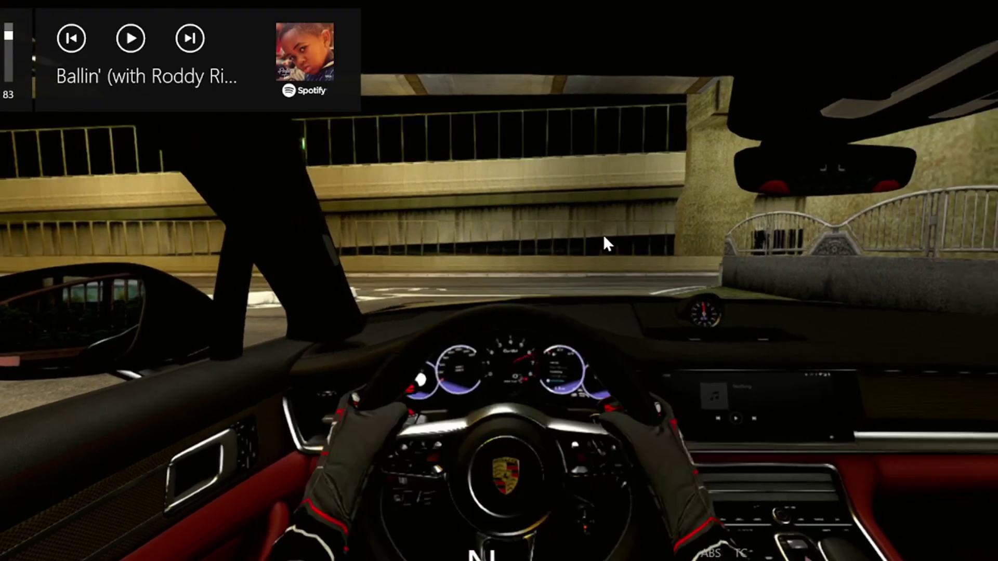
key("shift")
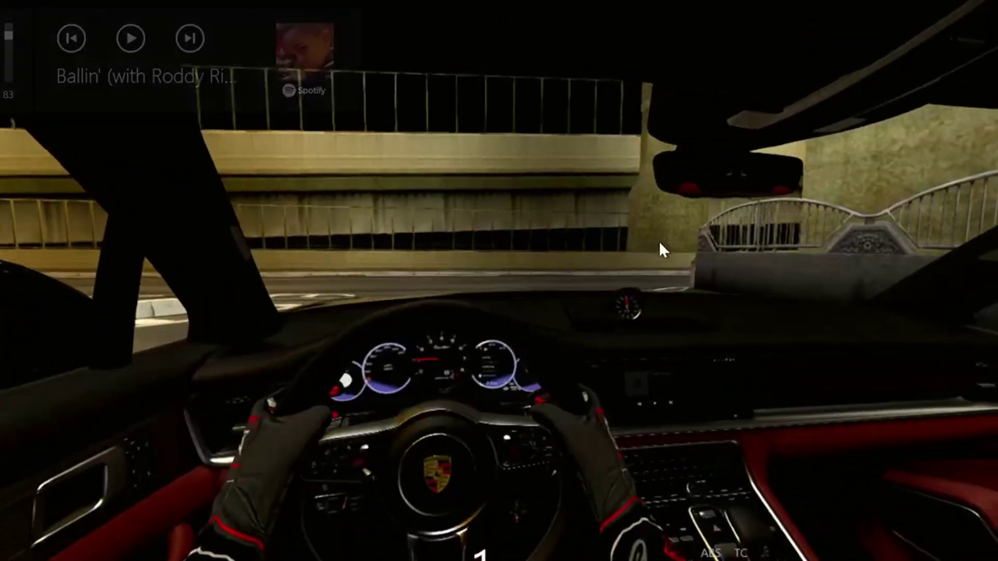